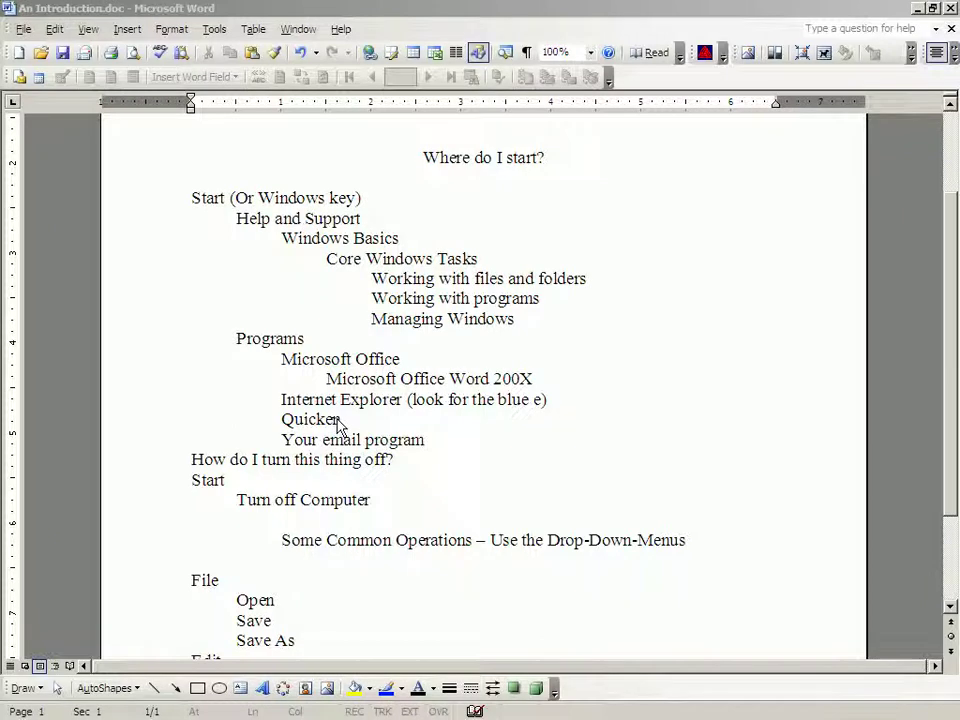
# - Switch to Quicken and show the SCG Inv Demo portfolio totaling 16,391.75 market value
pyautogui.hotkey('alt', 'Tab')
pyautogui.hotkey('alt', 'Tab')
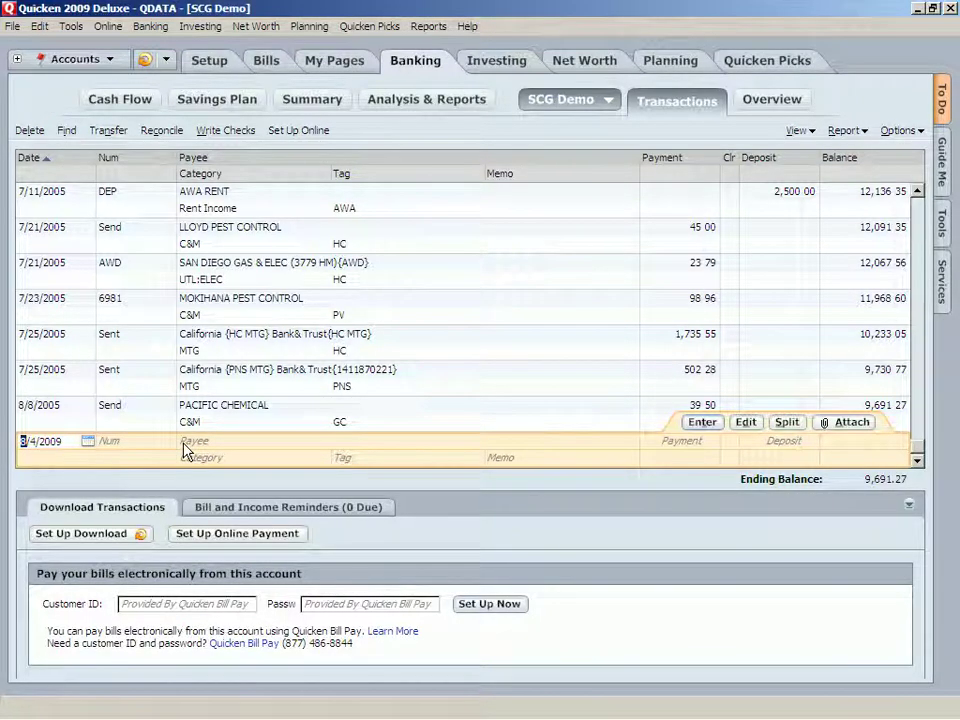
pyautogui.click(498, 60)
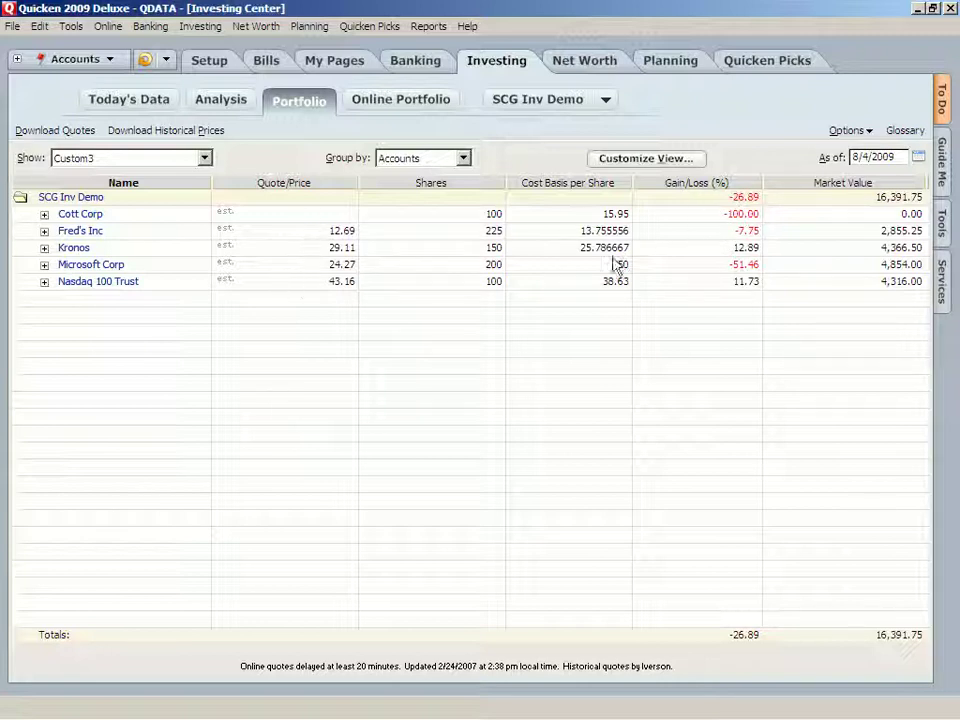
# - List upcoming bills on My Pages and select the EDCO Disposal bill due 8/10/2009
pyautogui.click(347, 63)
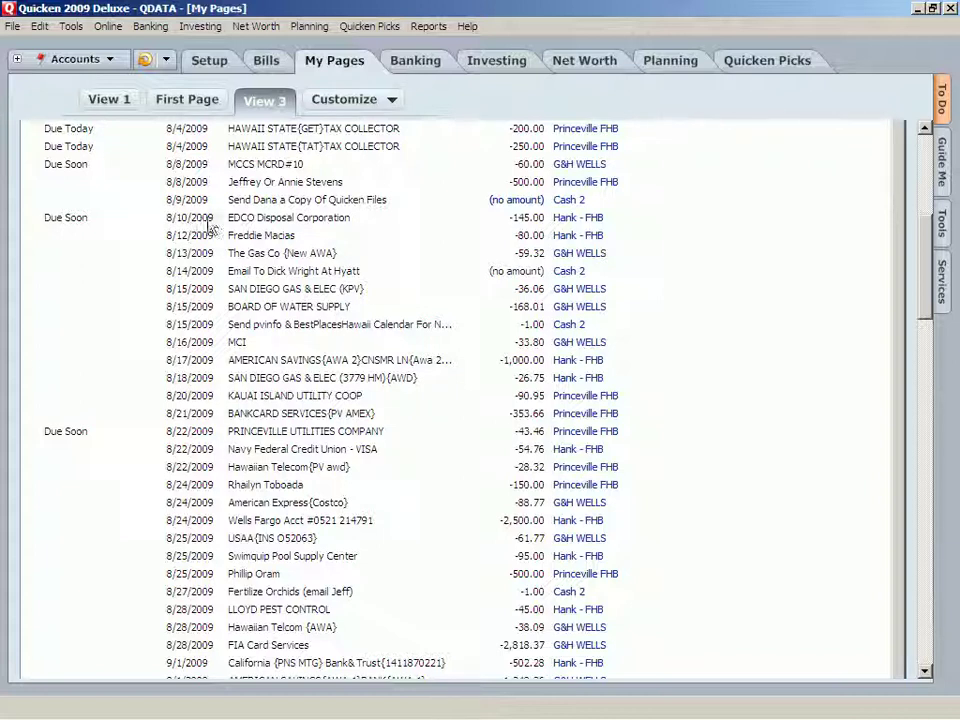
pyautogui.click(257, 221)
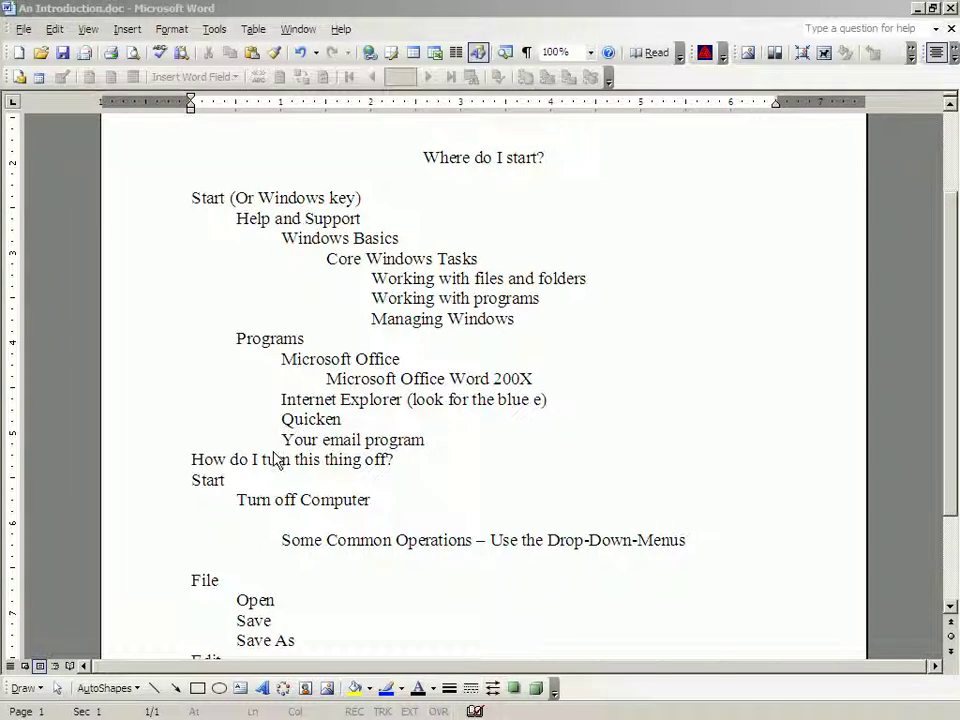
# - Cycle through open programs to bring AOL 9.1's Inbox with 67 new messages forward
pyautogui.hotkey('alt', 'Tab')
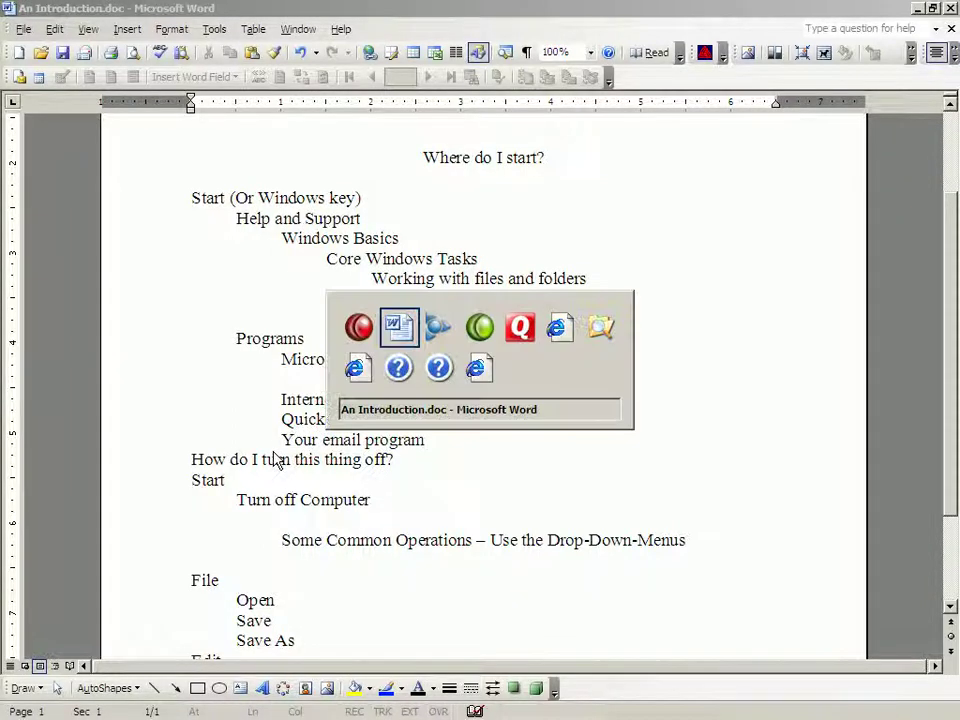
pyautogui.hotkey('alt', 'Tab')
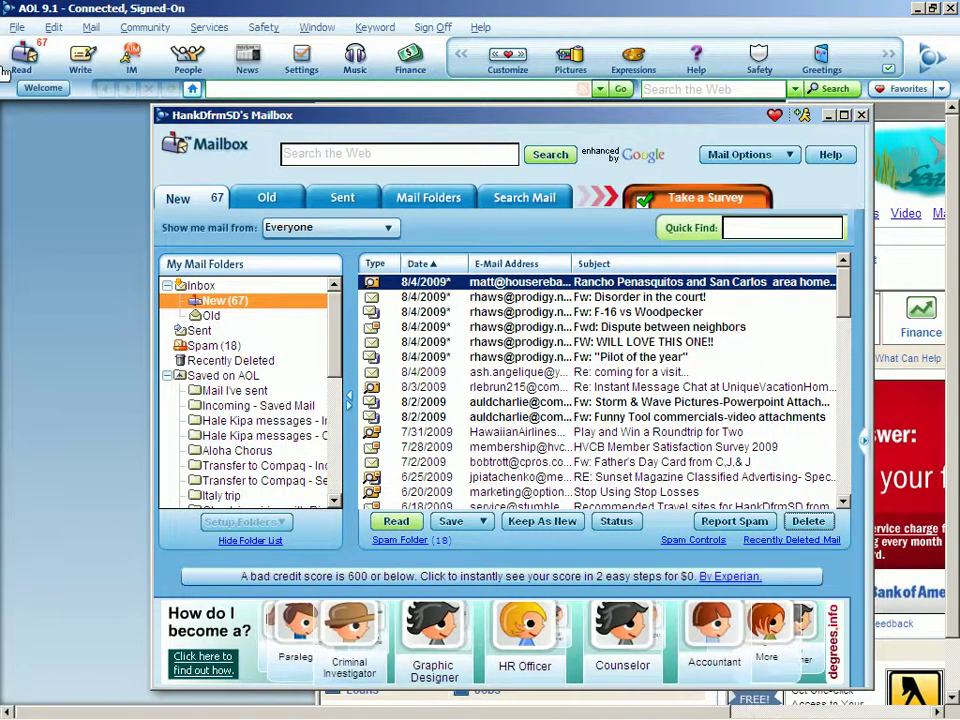
# - Start a blank new e-mail in AOL's Write Mail window
pyautogui.click(80, 58)
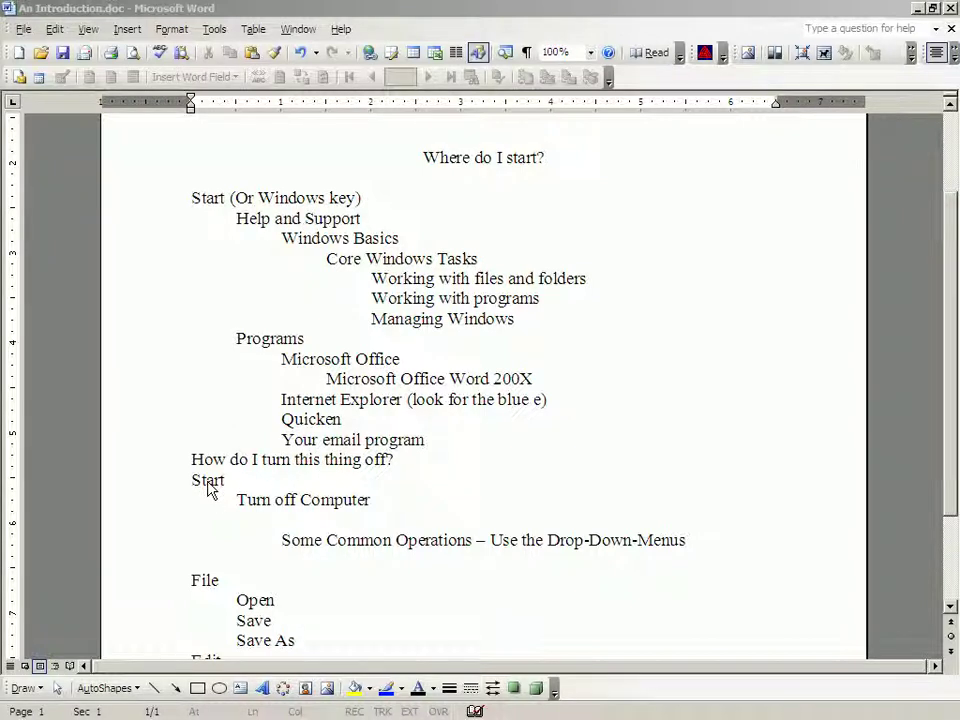
pyautogui.press('super')
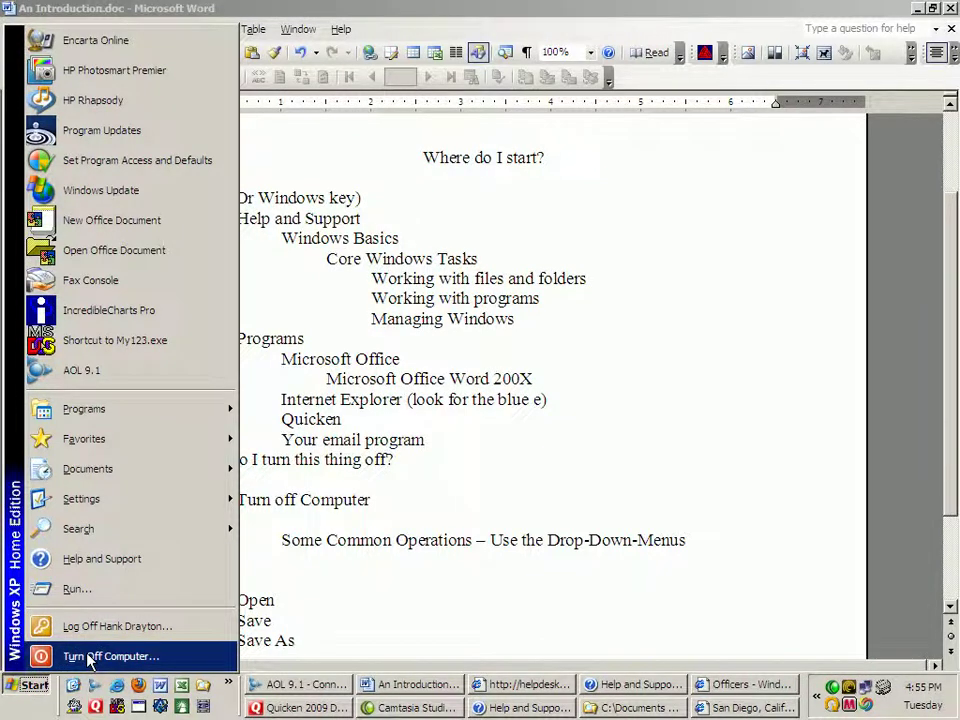
pyautogui.press('Escape')
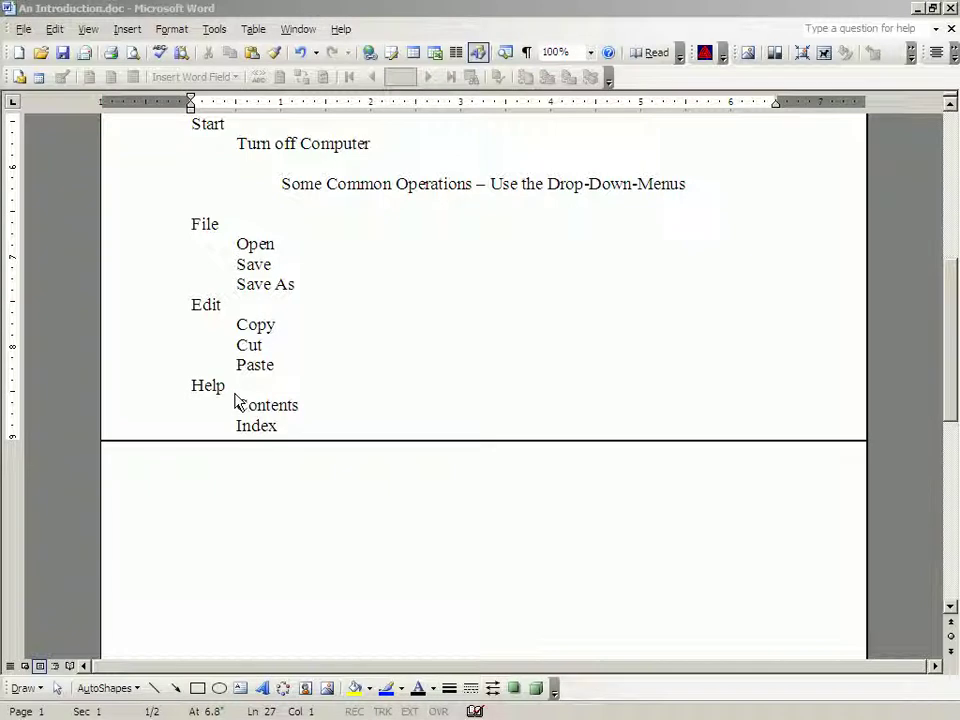
# - Return to Quicken's SCG Demo register and browse the menu bar from File across to Help
pyautogui.hotkey('alt', 'Tab')
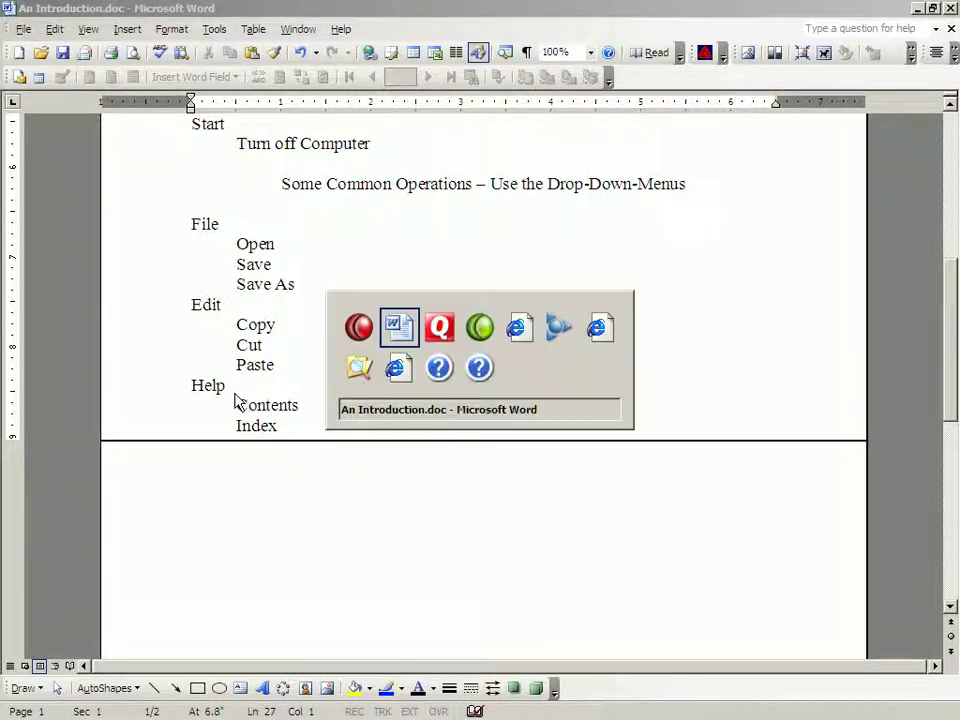
pyautogui.hotkey('alt', 'Tab')
pyautogui.hotkey('alt', 'Tab')
pyautogui.hotkey('alt', 'Tab')
pyautogui.hotkey('alt', 'Tab')
pyautogui.hotkey('alt', 'Tab')
pyautogui.hotkey('alt', 'Tab')
pyautogui.hotkey('alt', 'Tab')
pyautogui.hotkey('alt', 'Tab')
pyautogui.hotkey('alt', 'Tab')
pyautogui.hotkey('alt', 'Tab')
pyautogui.hotkey('alt', 'Tab')
pyautogui.hotkey('alt', 'Tab')
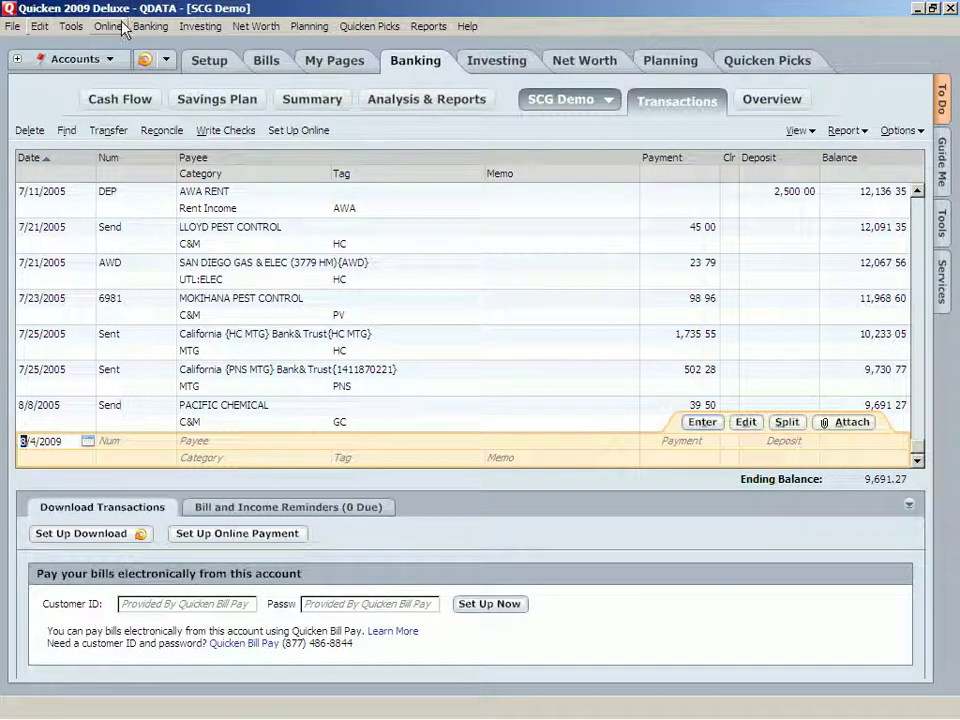
pyautogui.click(12, 26)
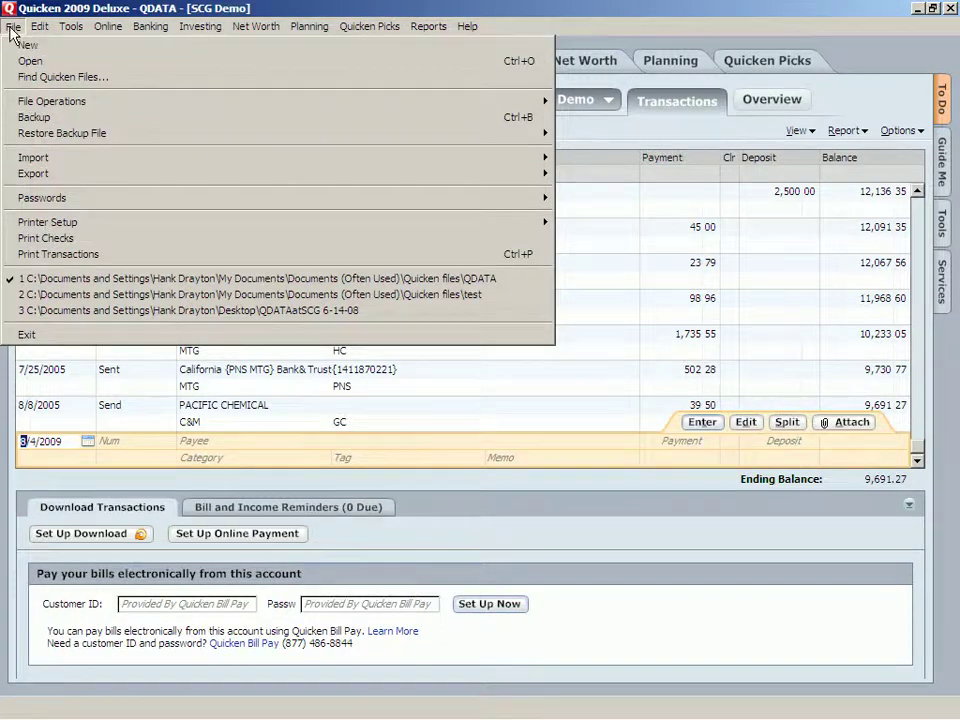
pyautogui.moveTo(313, 29)
pyautogui.moveTo(477, 30)
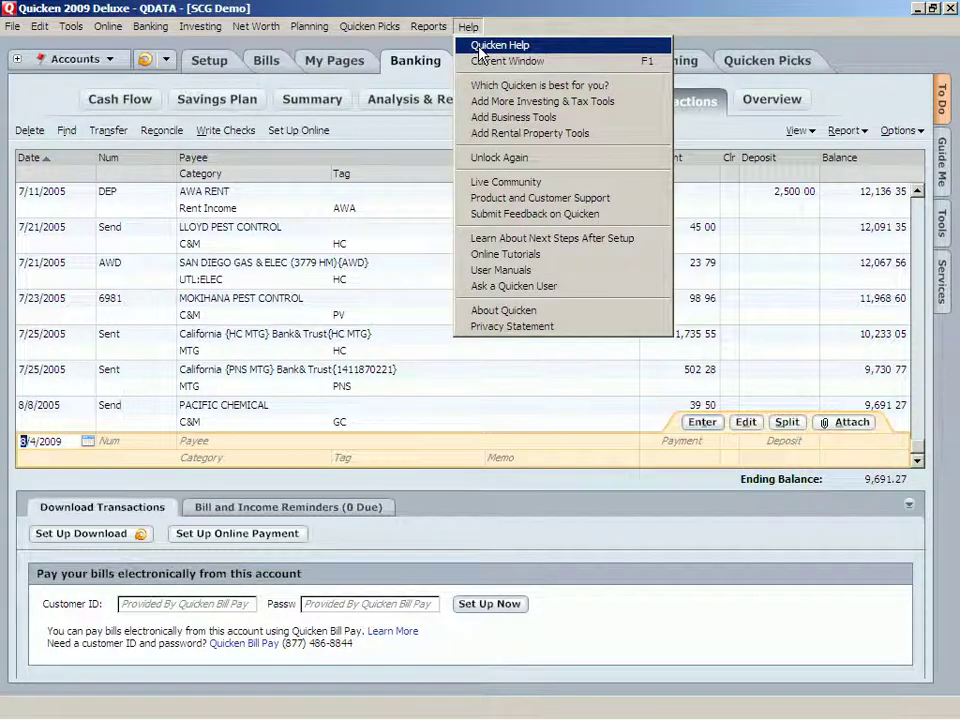
# - Open Quicken Personal Finances Help and reposition its window up and to the left
pyautogui.click(481, 46)
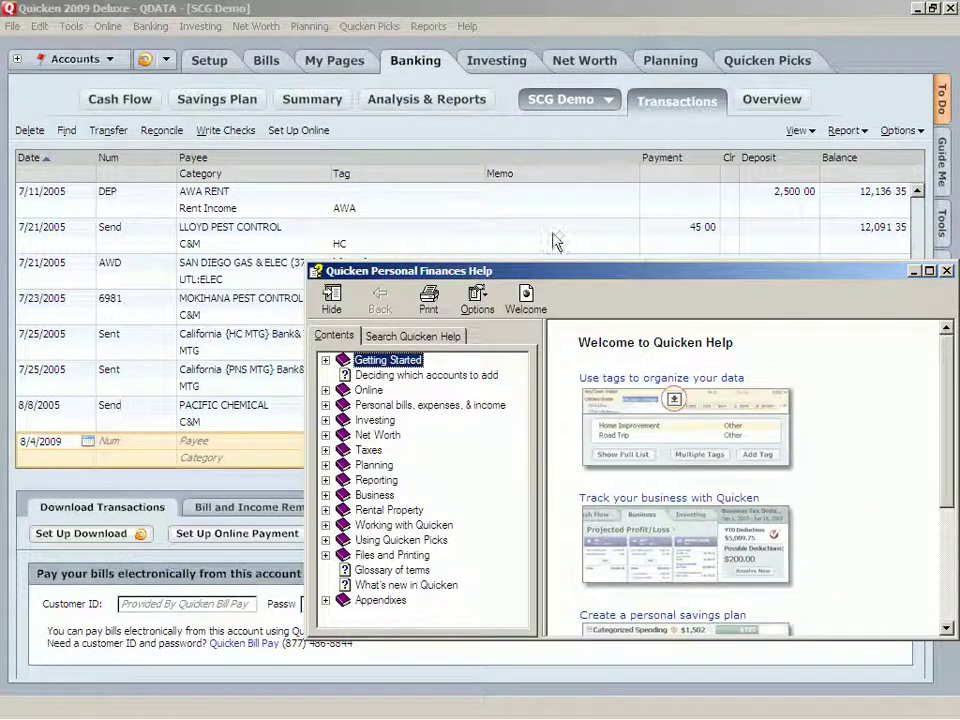
pyautogui.moveTo(563, 272); pyautogui.dragTo(424, 100)
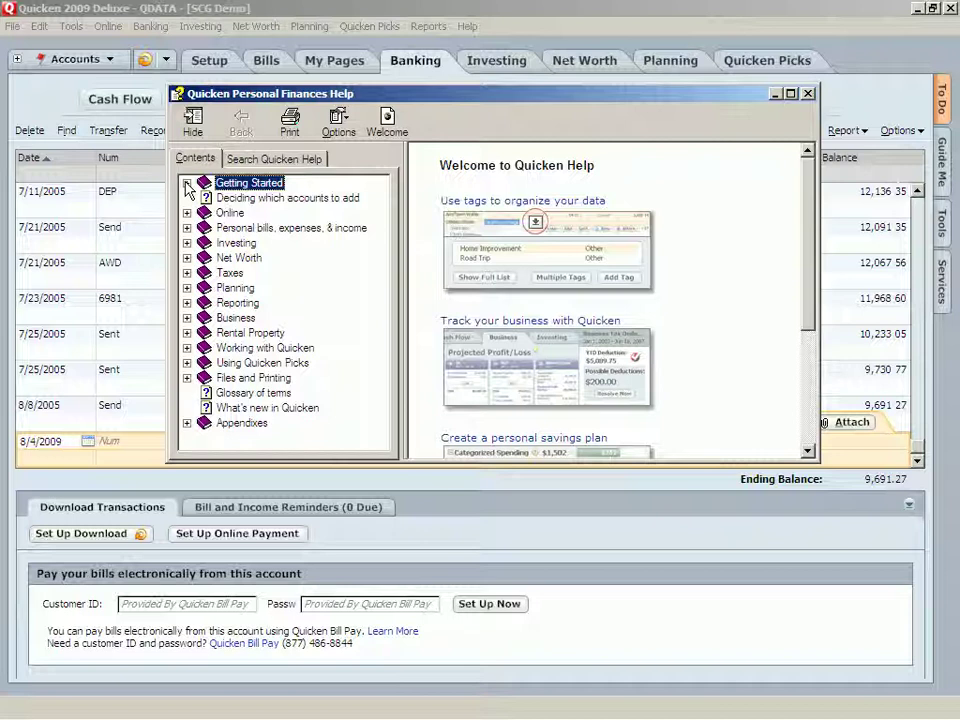
# - Expand Getting Started, view the categorizing transactions page, then return to the setup page
pyautogui.click(187, 184)
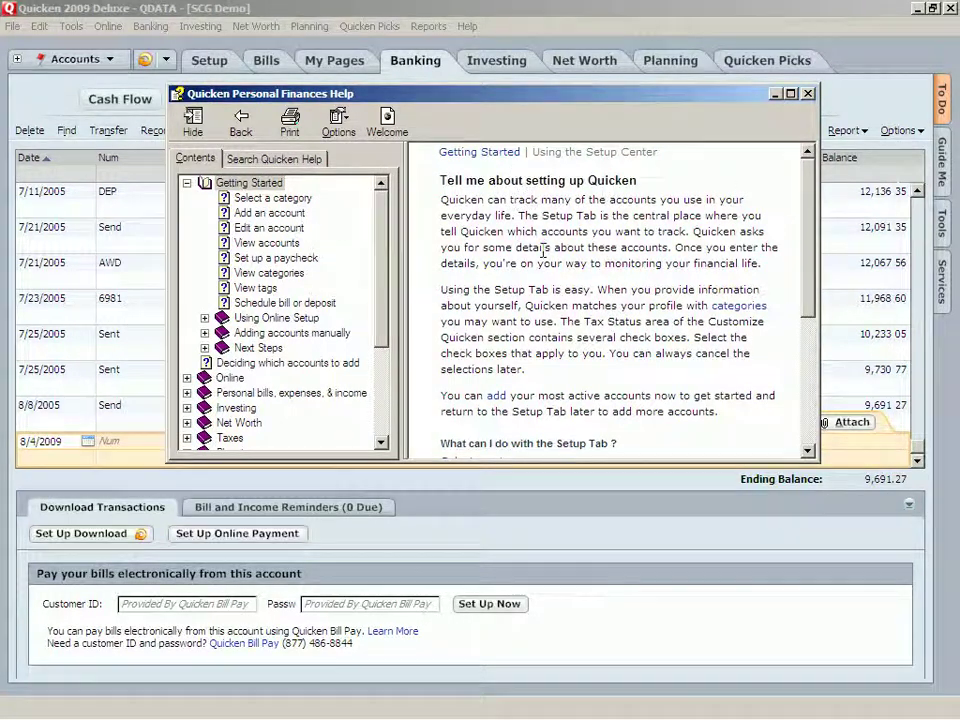
pyautogui.moveTo(808, 228); pyautogui.dragTo(800, 260)
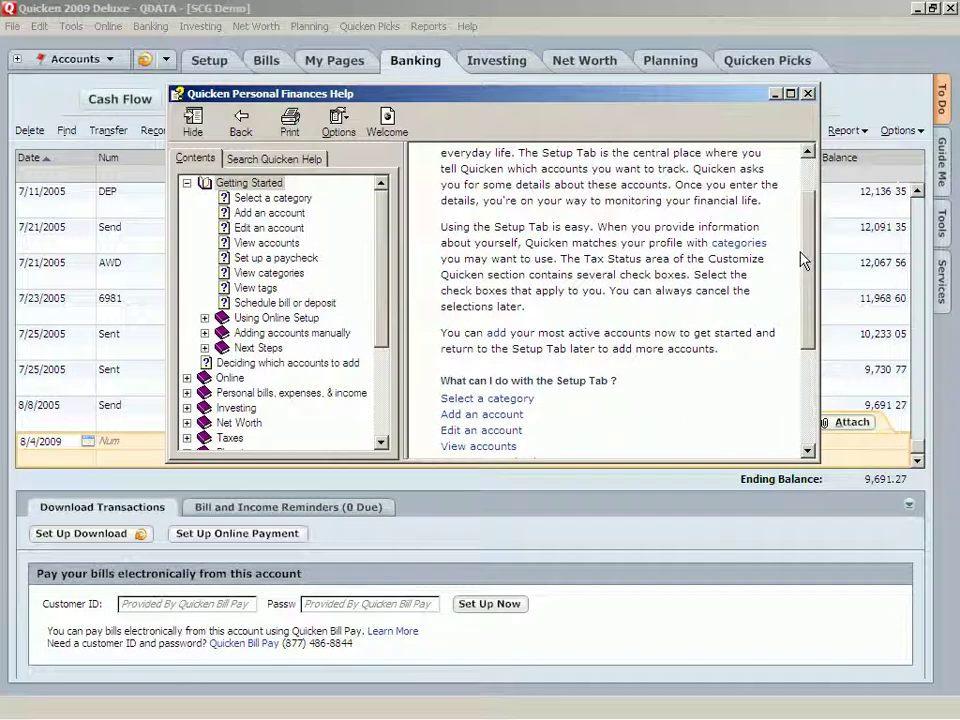
pyautogui.click(736, 246)
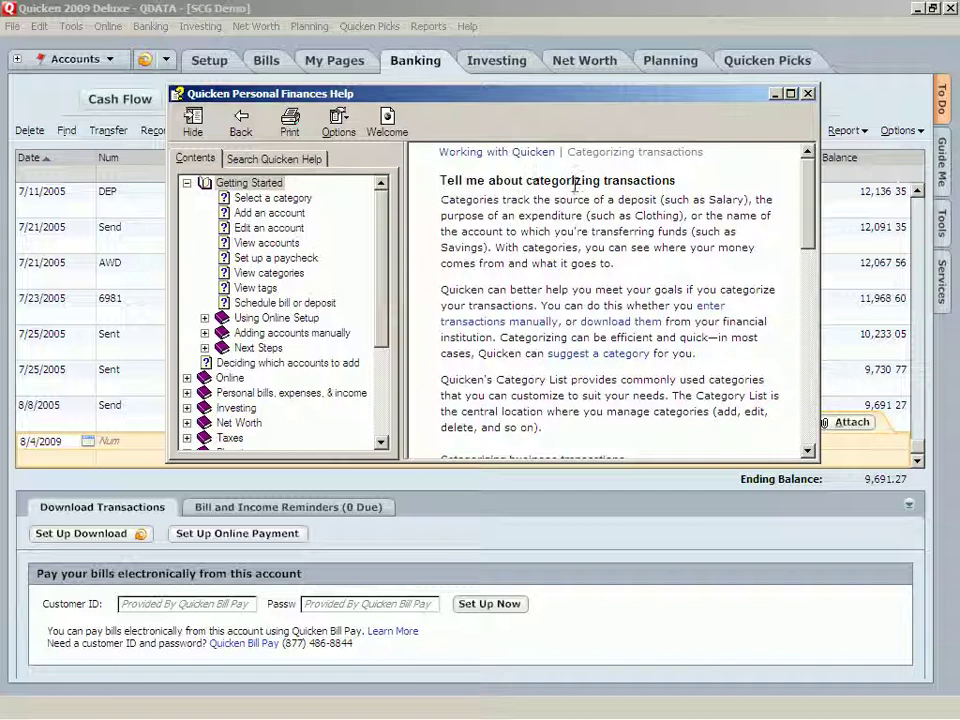
pyautogui.click(264, 185)
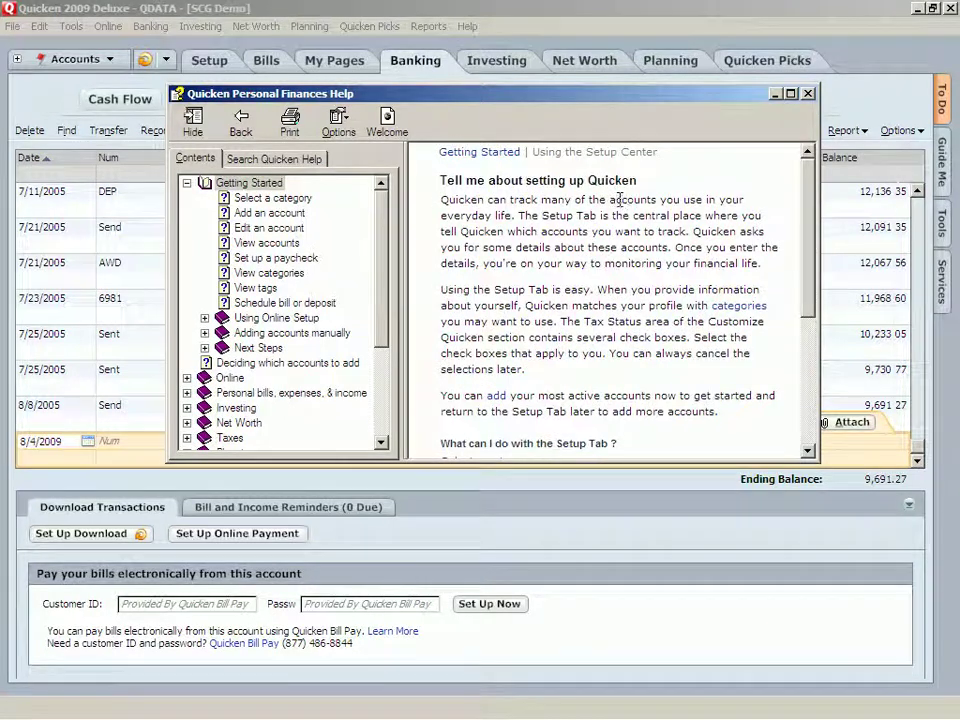
pyautogui.moveTo(816, 205); pyautogui.dragTo(816, 300)
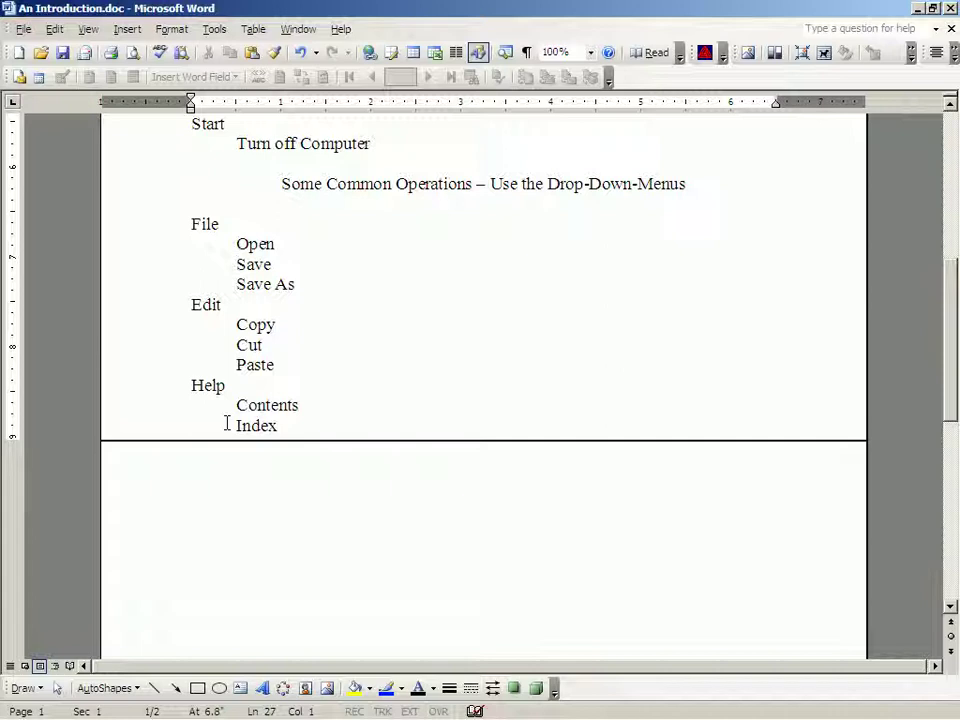
# - Switch to the browser displaying the windows_key.jpg image
pyautogui.hotkey('alt', 'Tab')
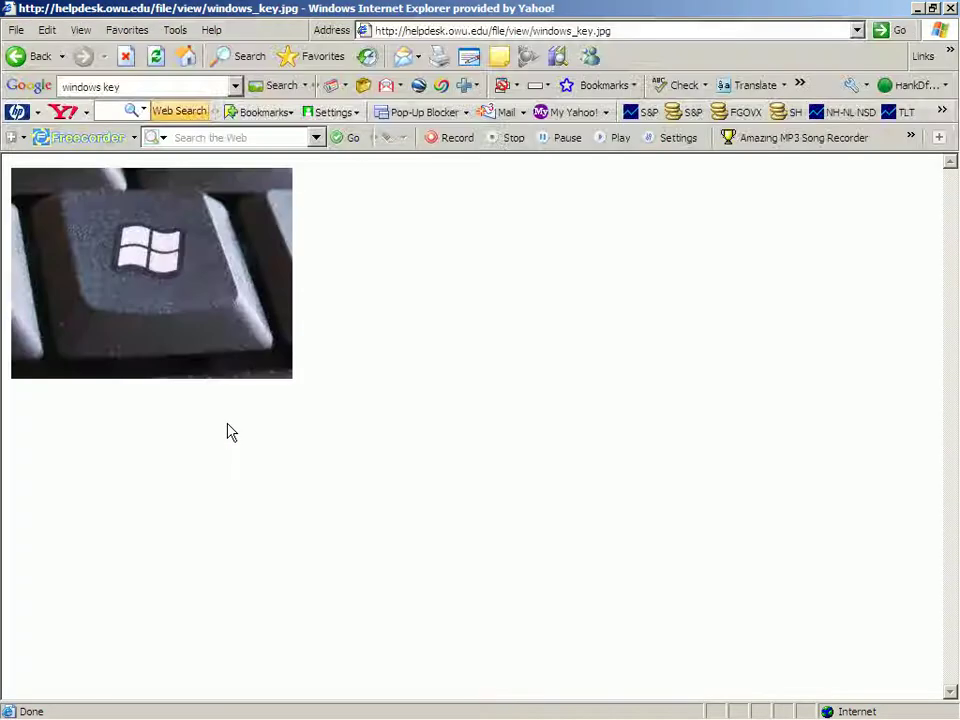
# - Open Internet Explorer's Contents and Index help window and switch to its Index tab
pyautogui.click(213, 33)
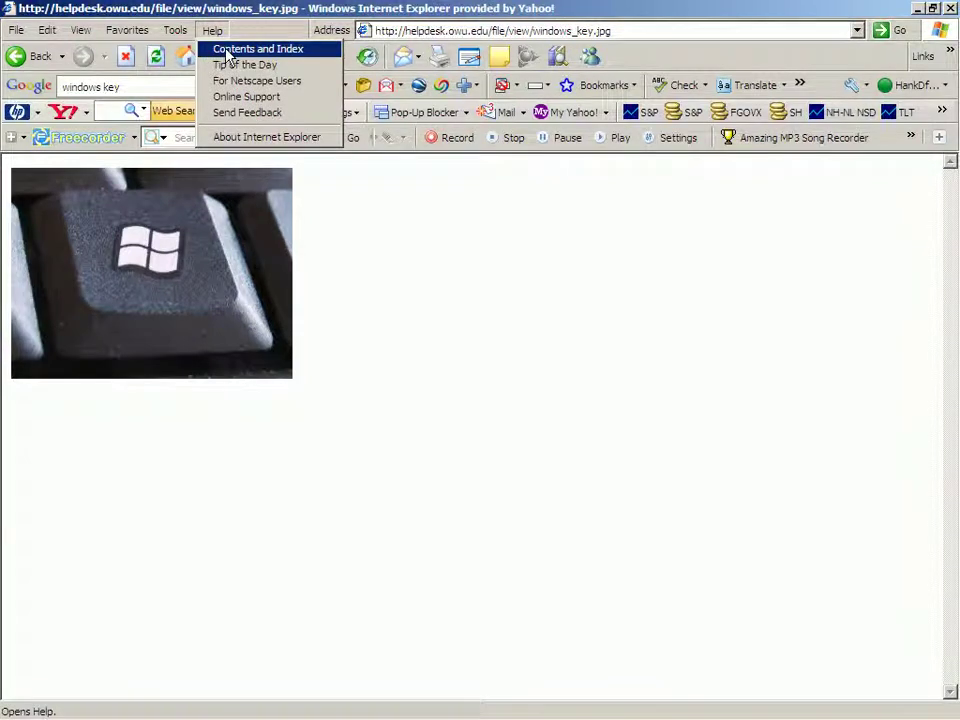
pyautogui.click(228, 52)
pyautogui.click(244, 254)
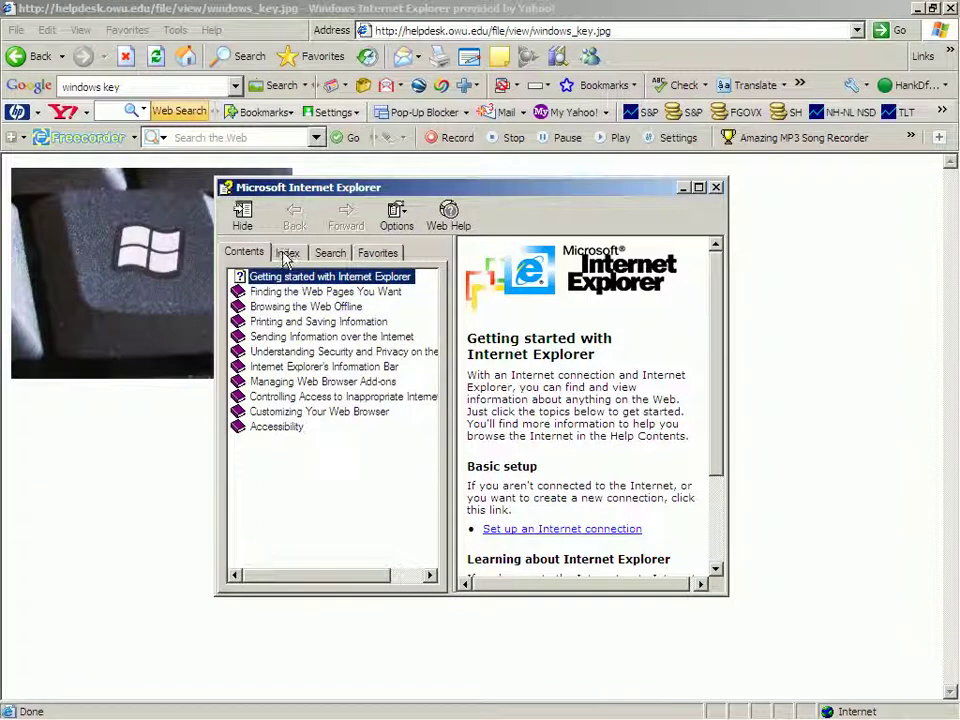
pyautogui.click(286, 255)
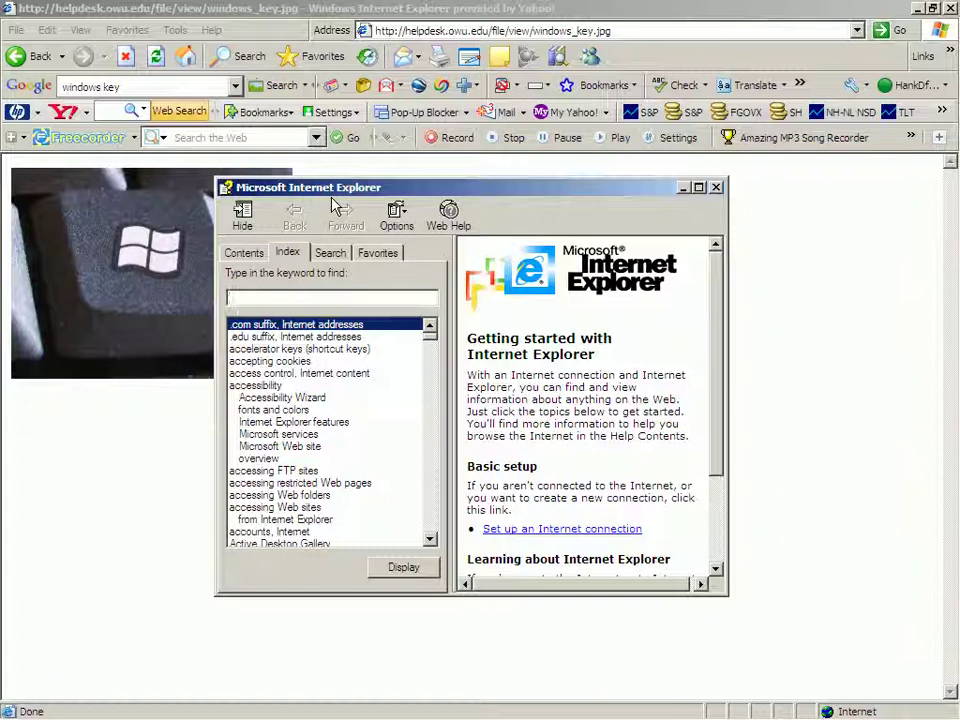
# - Look up 'cookies' in the help index and display the Understanding cookies topic
pyautogui.write('cookies')
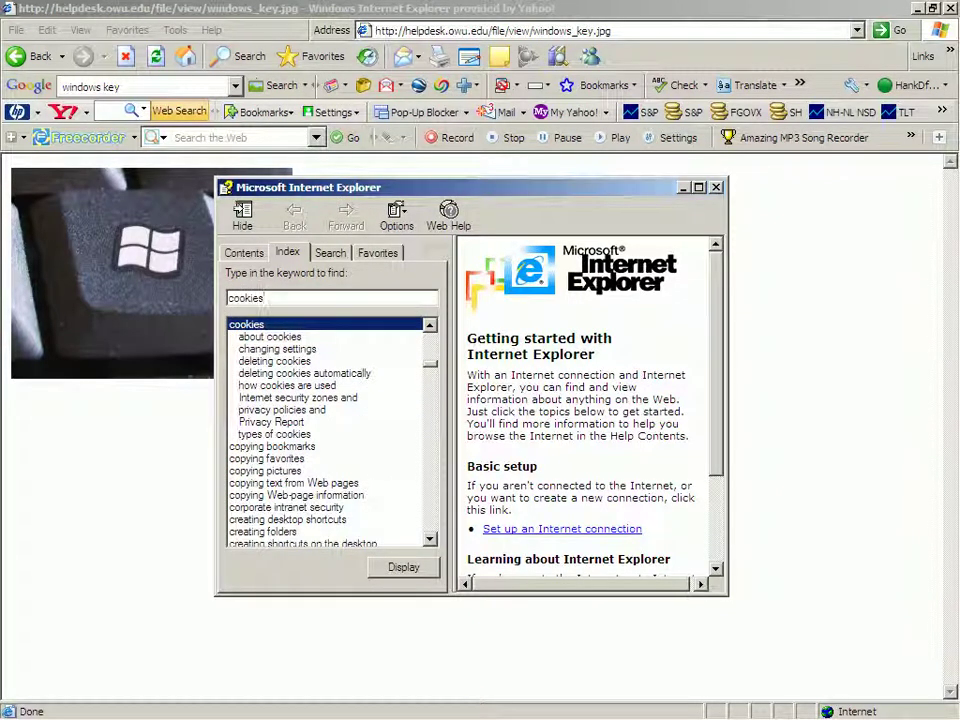
pyautogui.click(250, 337)
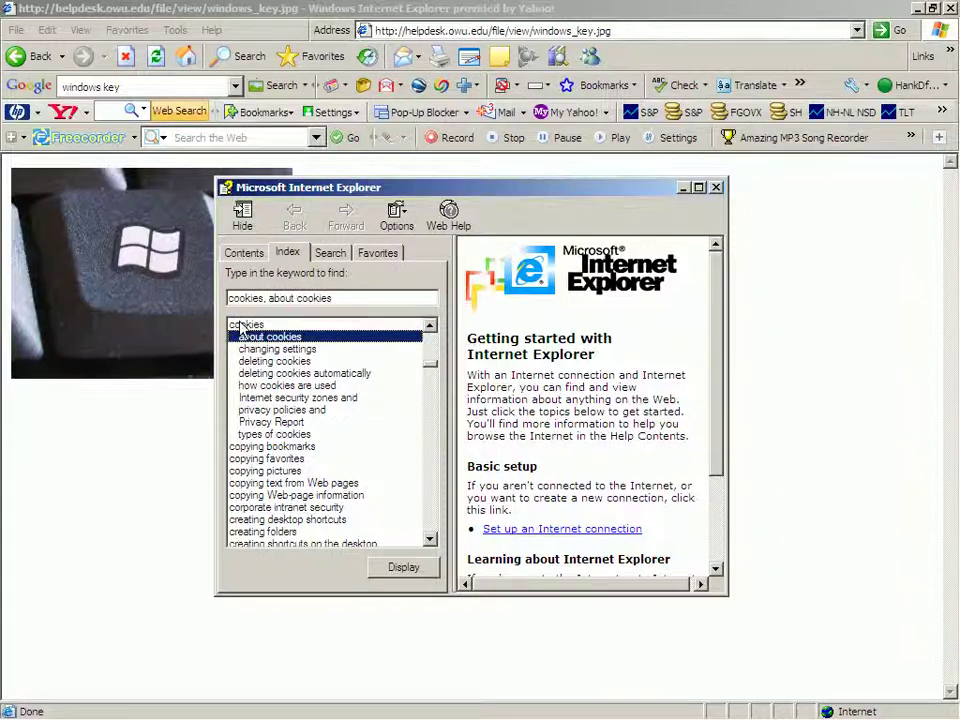
pyautogui.click(390, 568)
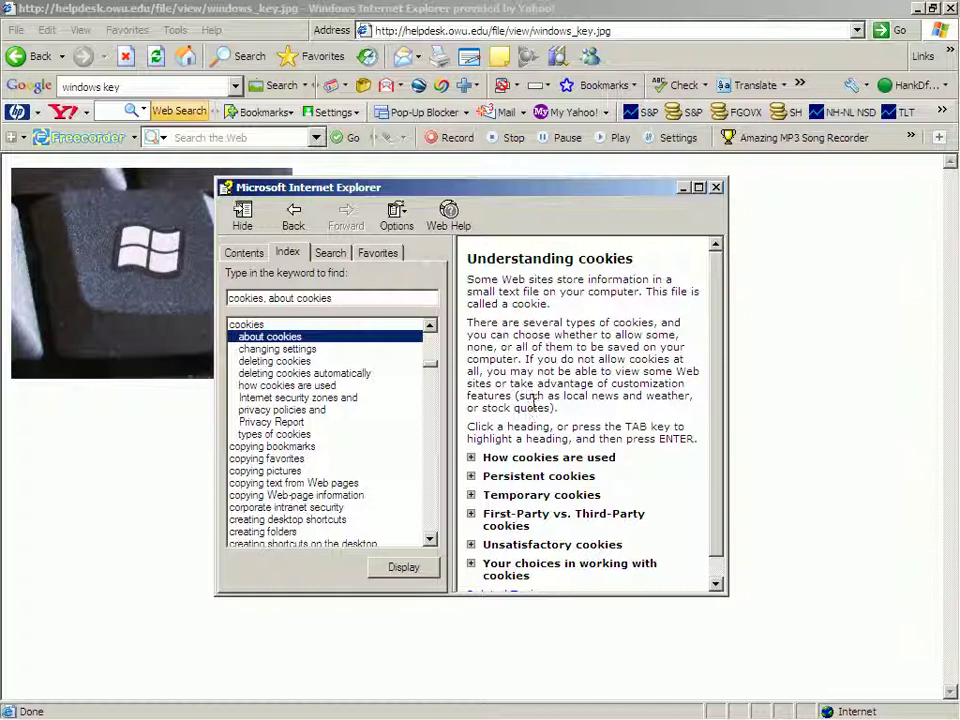
pyautogui.press('Tab')
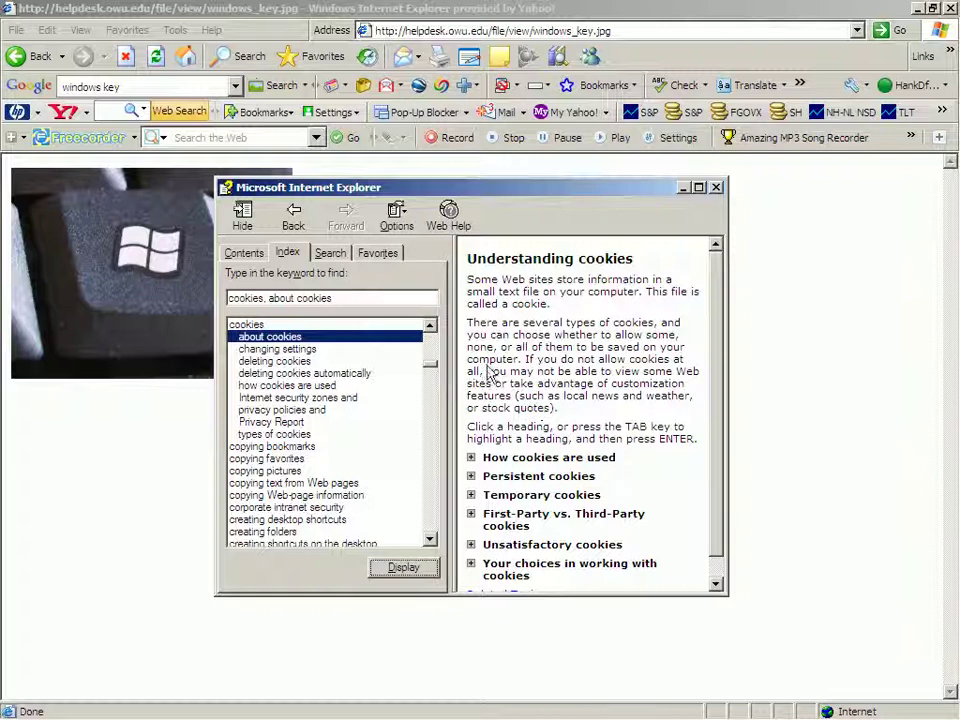
# - Search the help for 'cookies' and display the Understanding privacy policies topic
pyautogui.click(333, 255)
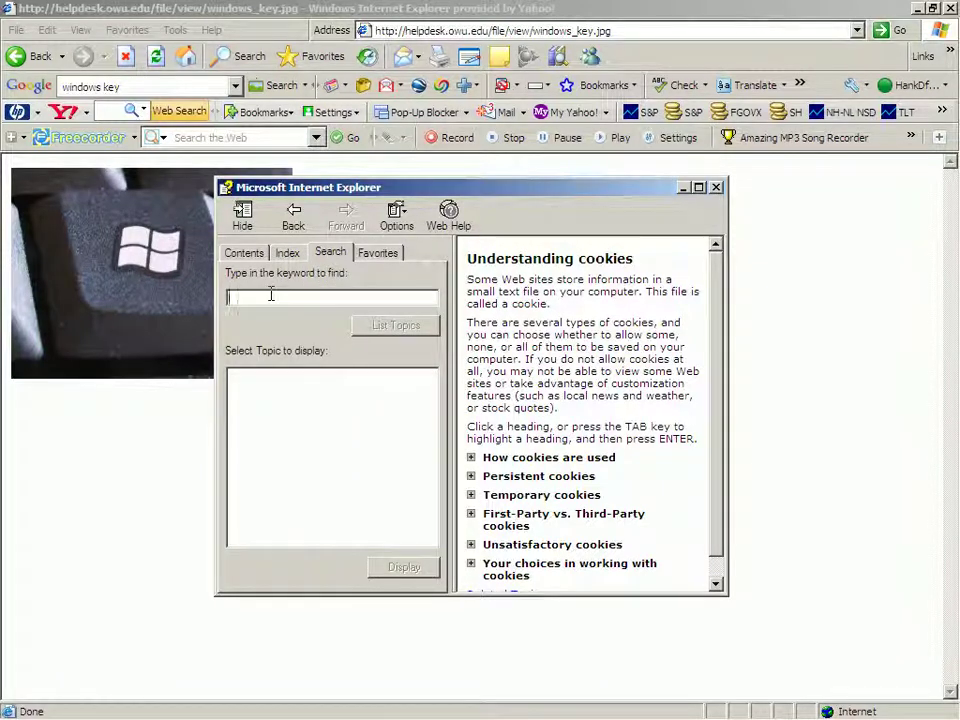
pyautogui.click(270, 294)
pyautogui.write('cookies')
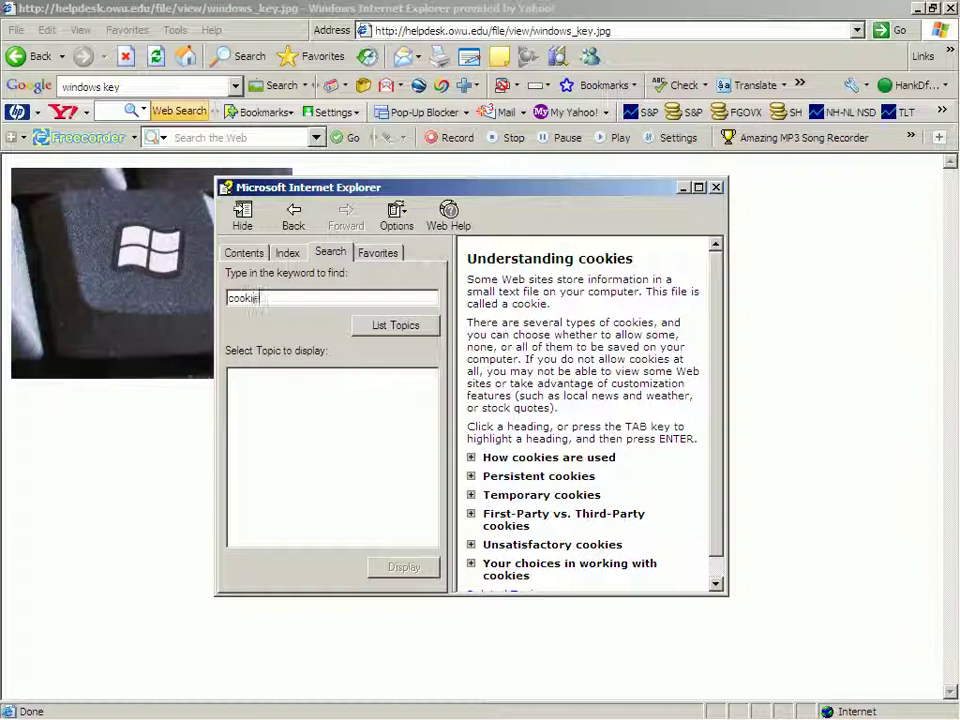
pyautogui.click(381, 326)
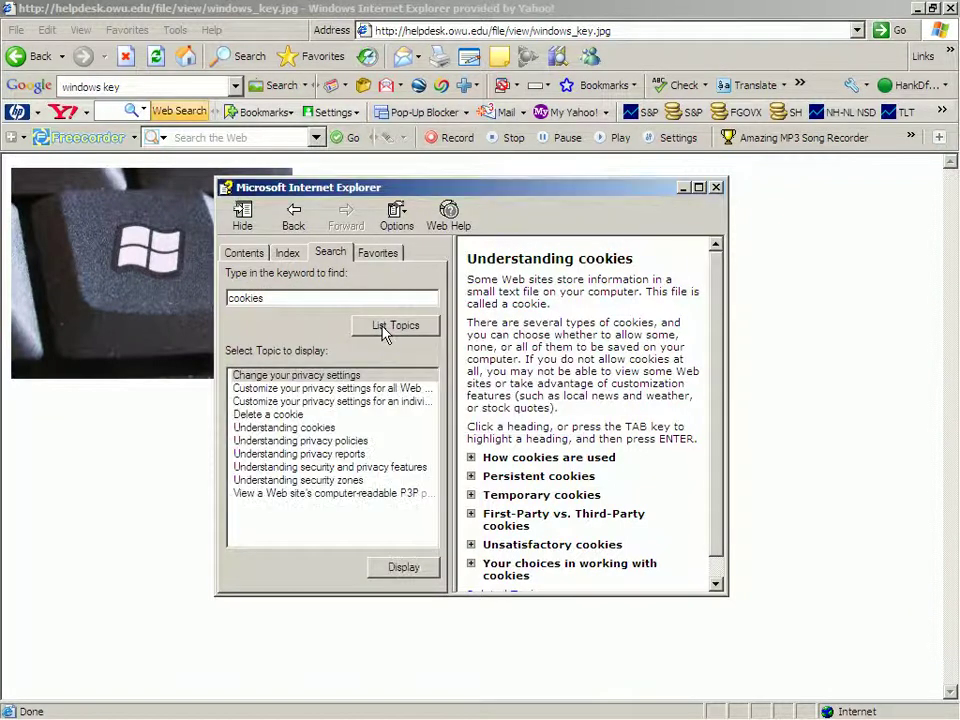
pyautogui.click(268, 443)
pyautogui.click(407, 568)
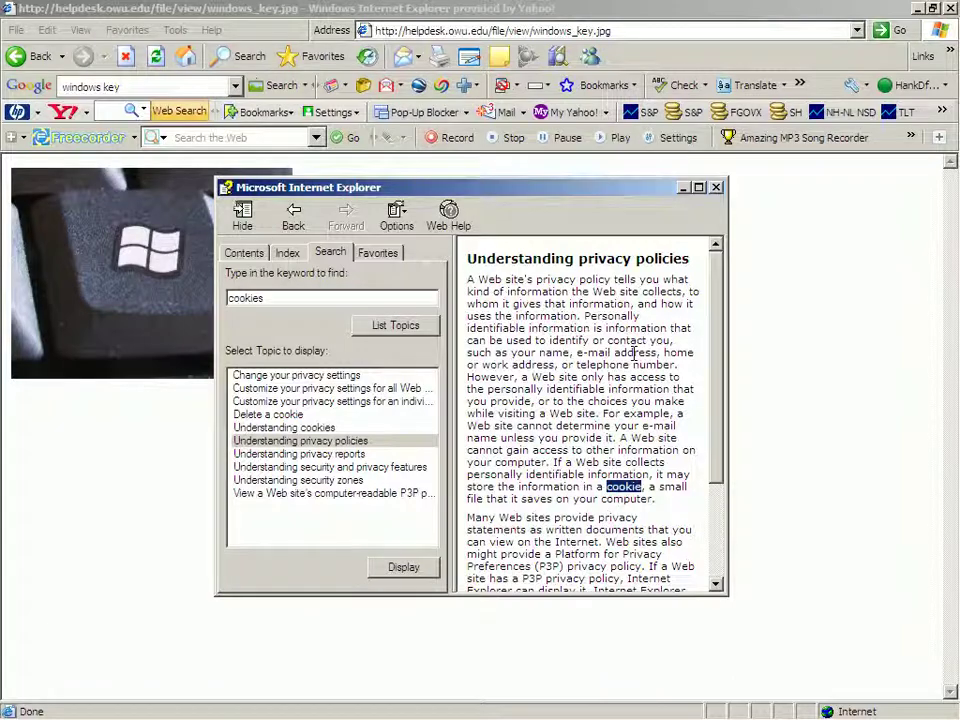
pyautogui.press('alt')
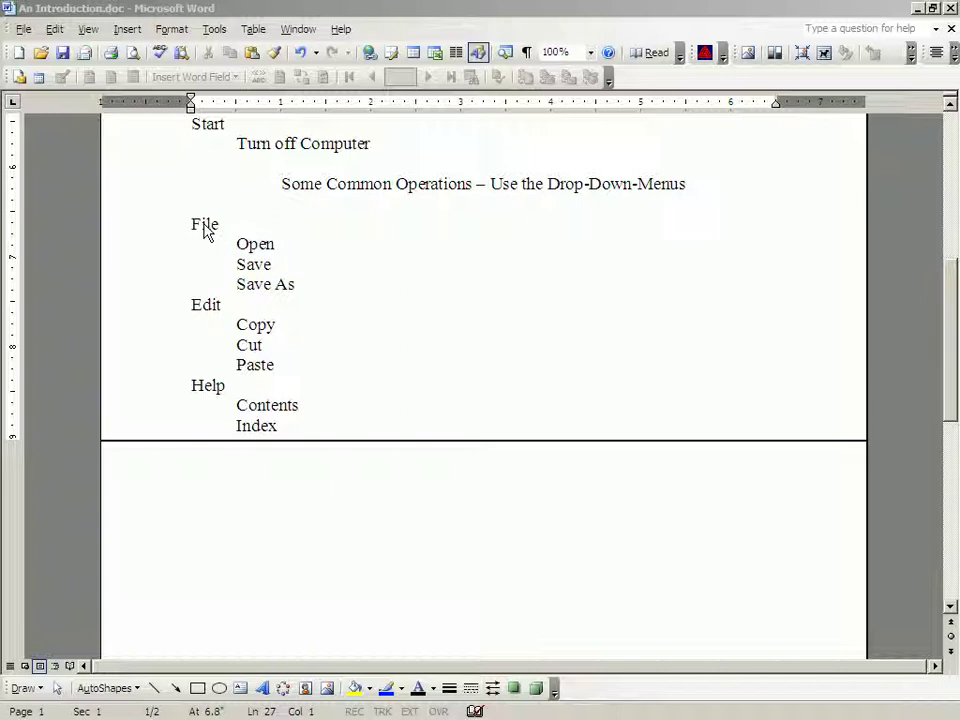
# - Create the blank Document6 with File > New and the Blank document option
pyautogui.click(20, 30)
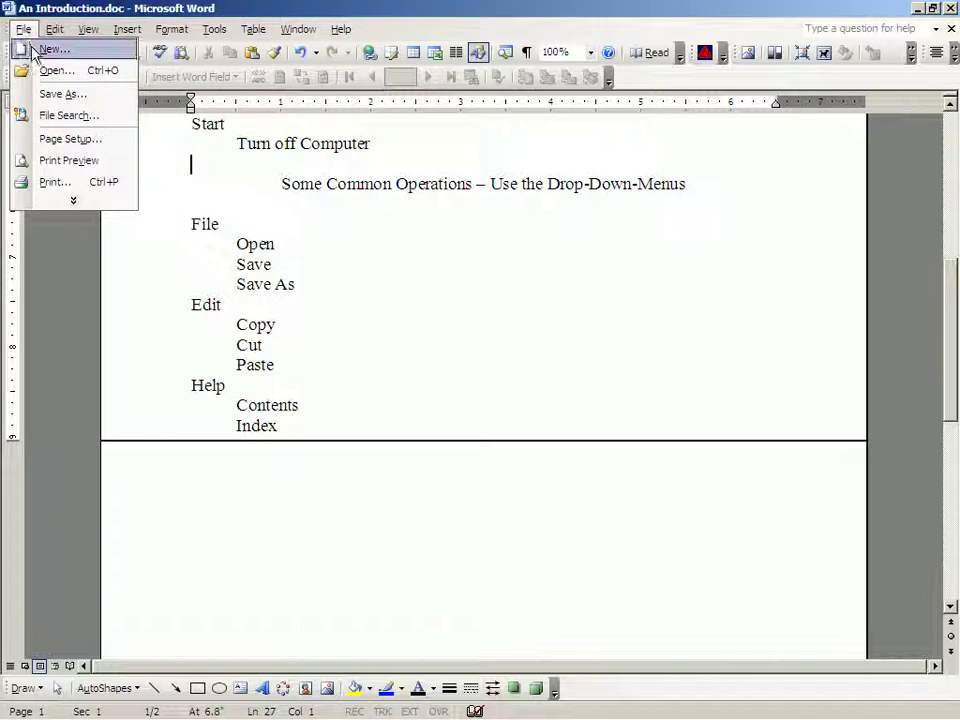
pyautogui.click(48, 49)
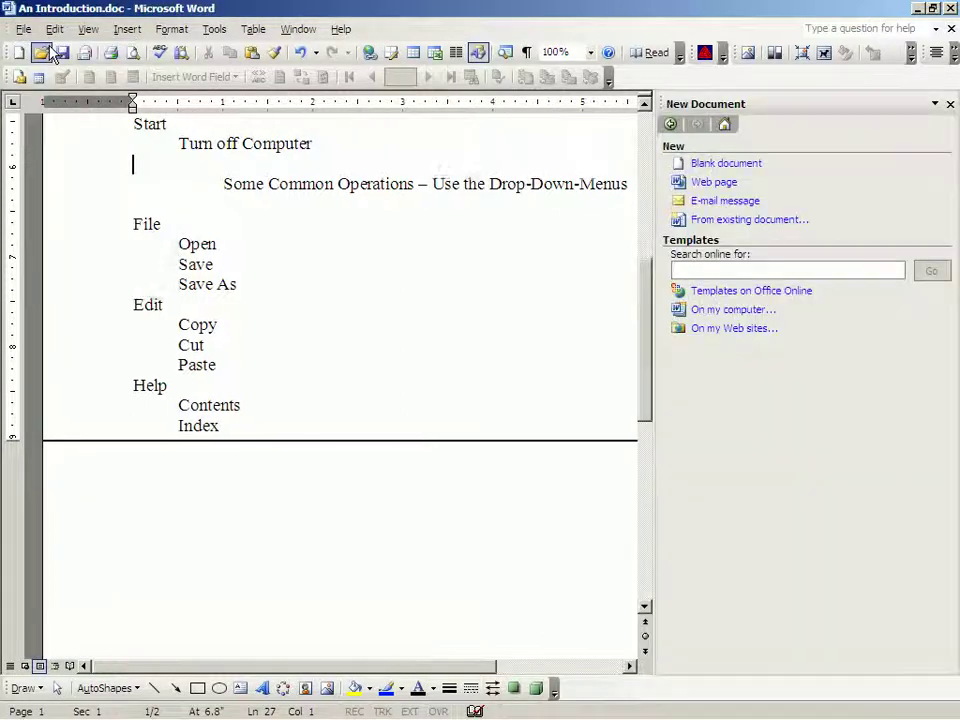
pyautogui.click(711, 165)
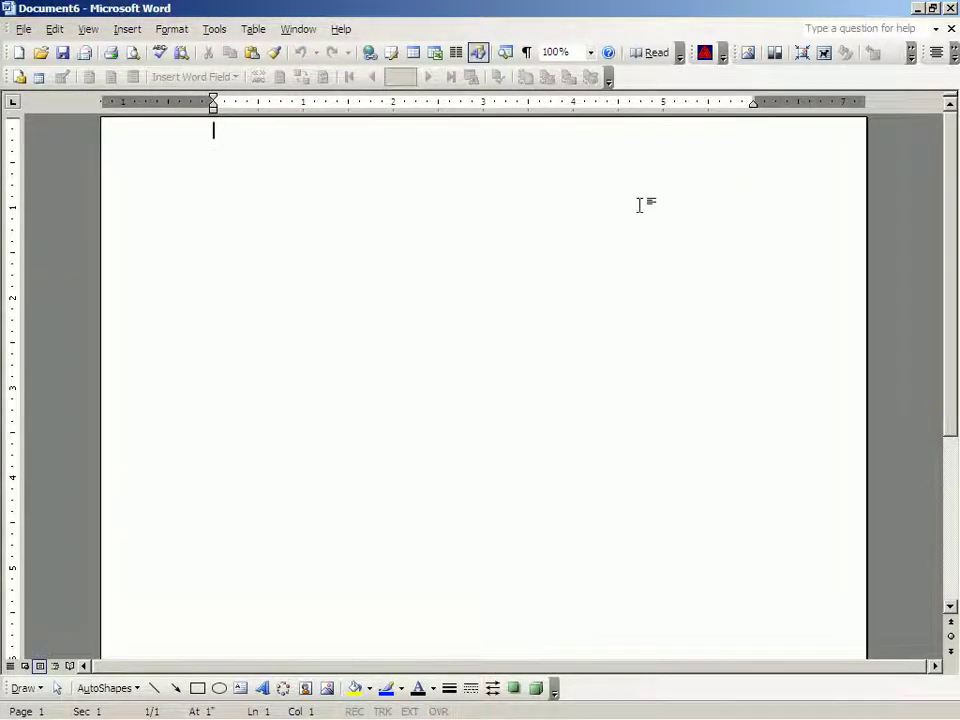
# - Type five lines of random practice text, from 'lkalkjef;j' to 'okapgok[poak[', on separate lines
pyautogui.write('lkalkjef;j')
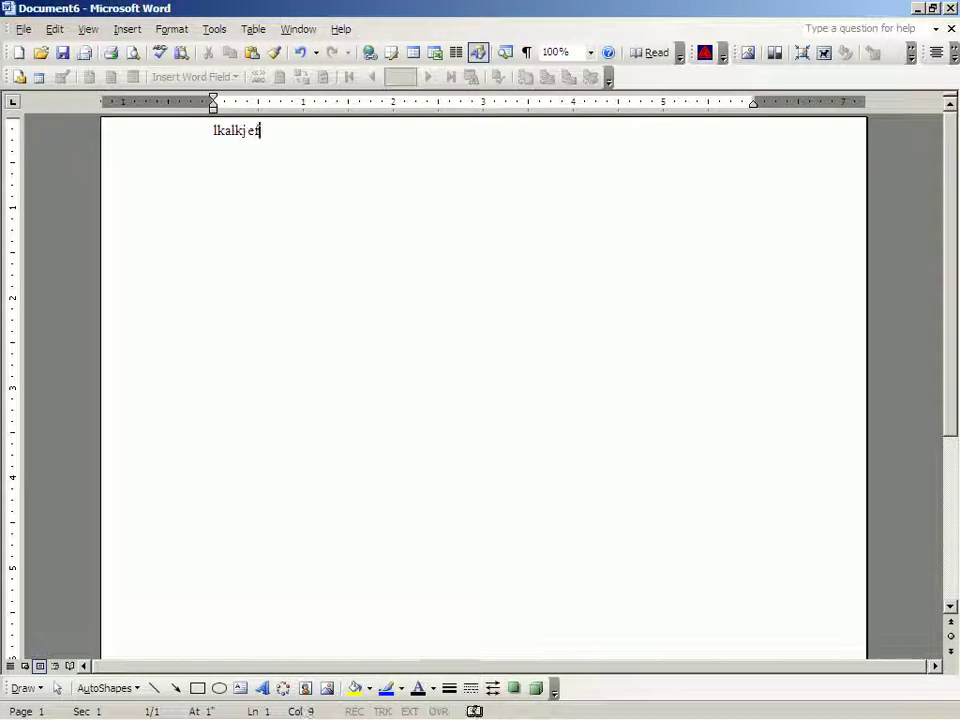
pyautogui.press('Return')
pyautogui.press('Return')
pyautogui.press('Return')
pyautogui.press('Return')
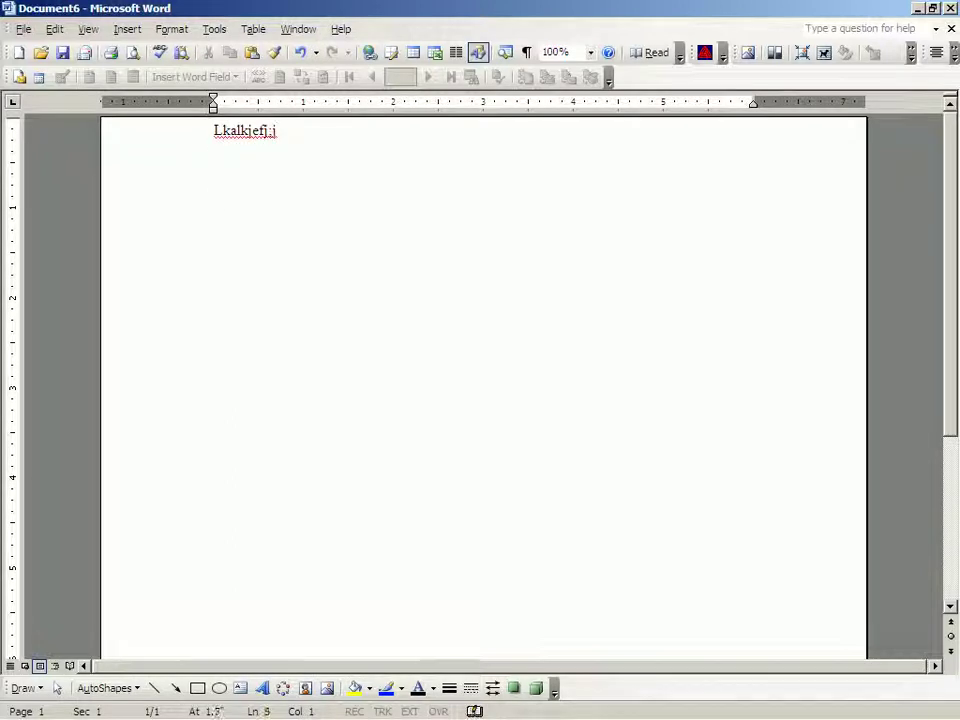
pyautogui.write('pdsdvjpoapf')
pyautogui.press('Return')
pyautogui.press('Return')
pyautogui.press('Return')
pyautogui.press('Return')
pyautogui.write('ojpoasgpojpojp')
pyautogui.press('Return')
pyautogui.press('Return')
pyautogui.press('Return')
pyautogui.press('Return')
pyautogui.write('ojsapgojpojp')
pyautogui.press('Return')
pyautogui.press('Return')
pyautogui.press('Return')
pyautogui.press('Return')
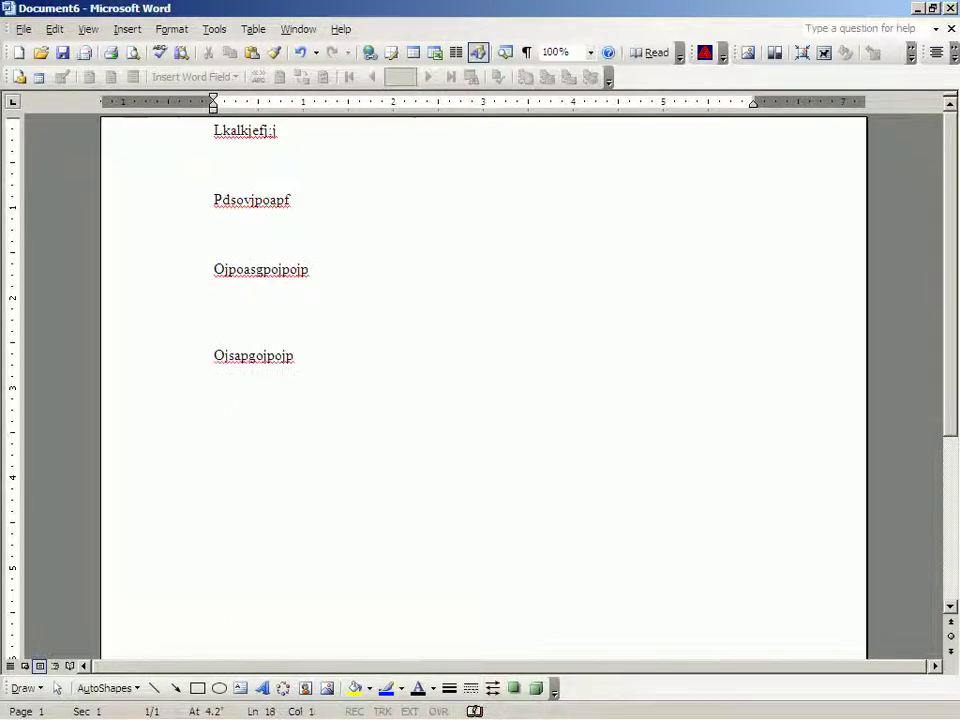
pyautogui.write('okapgok[poak[')
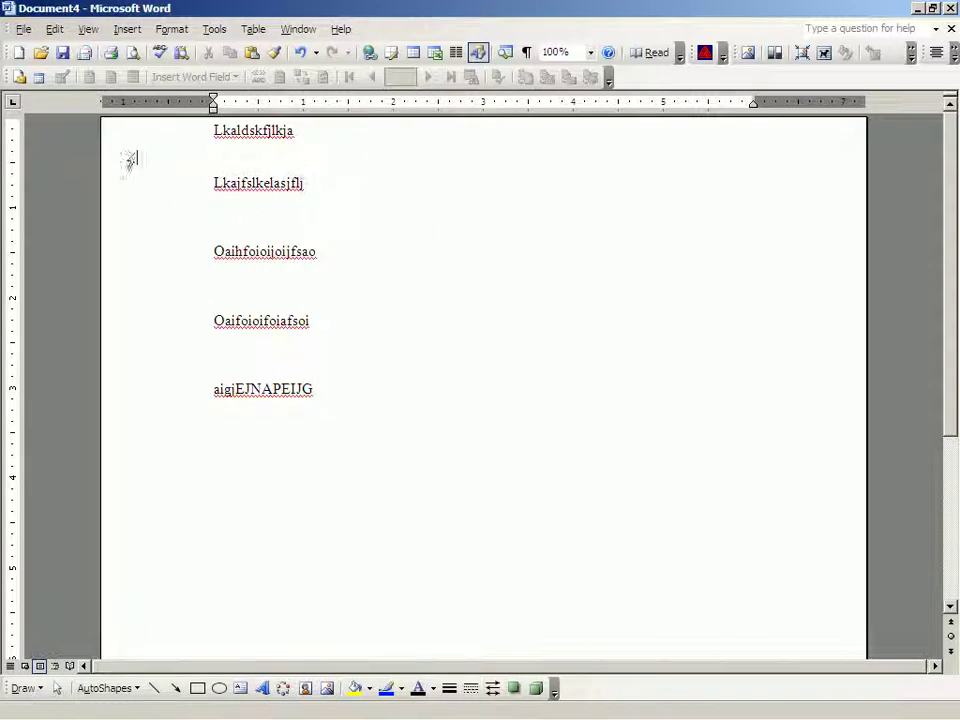
# - Use File > Open to show the Open dialog at My Documents
pyautogui.click(24, 30)
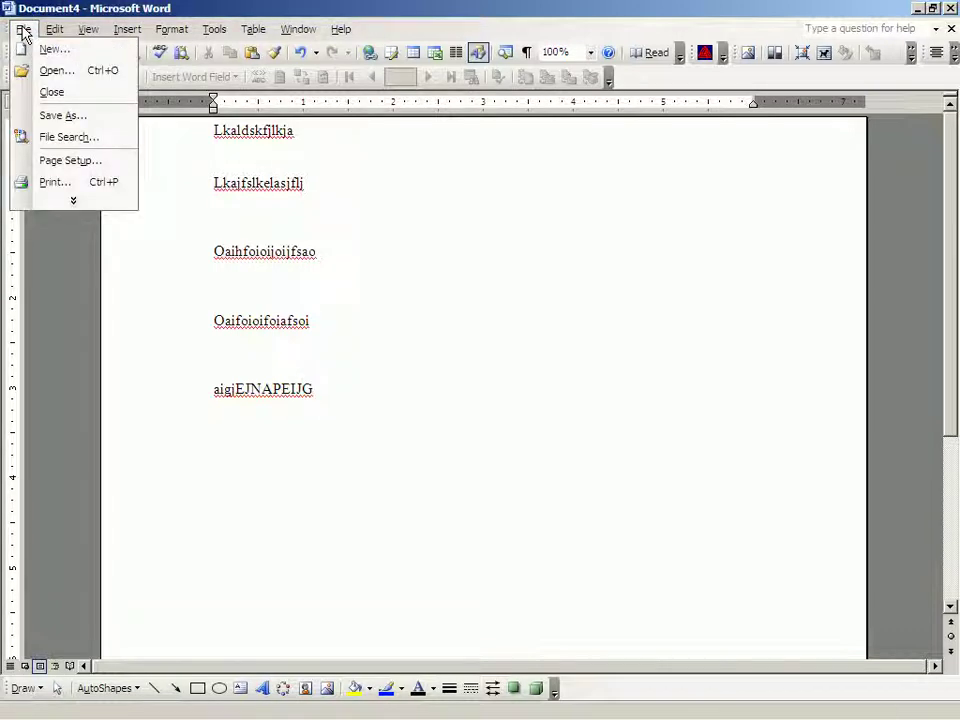
pyautogui.click(54, 71)
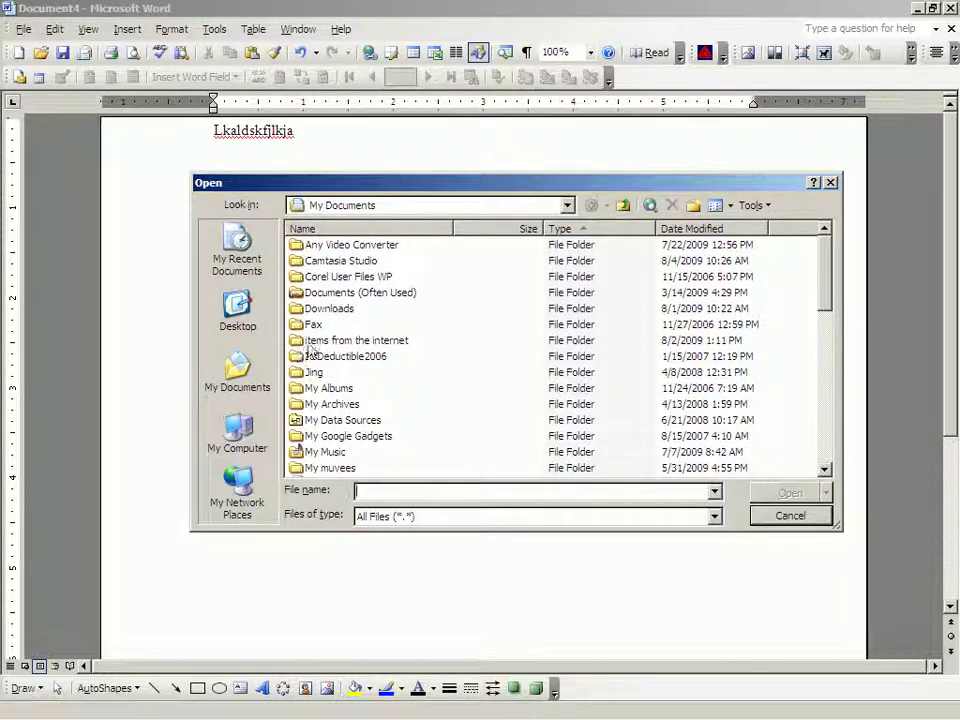
pyautogui.doubleClick(295, 295)
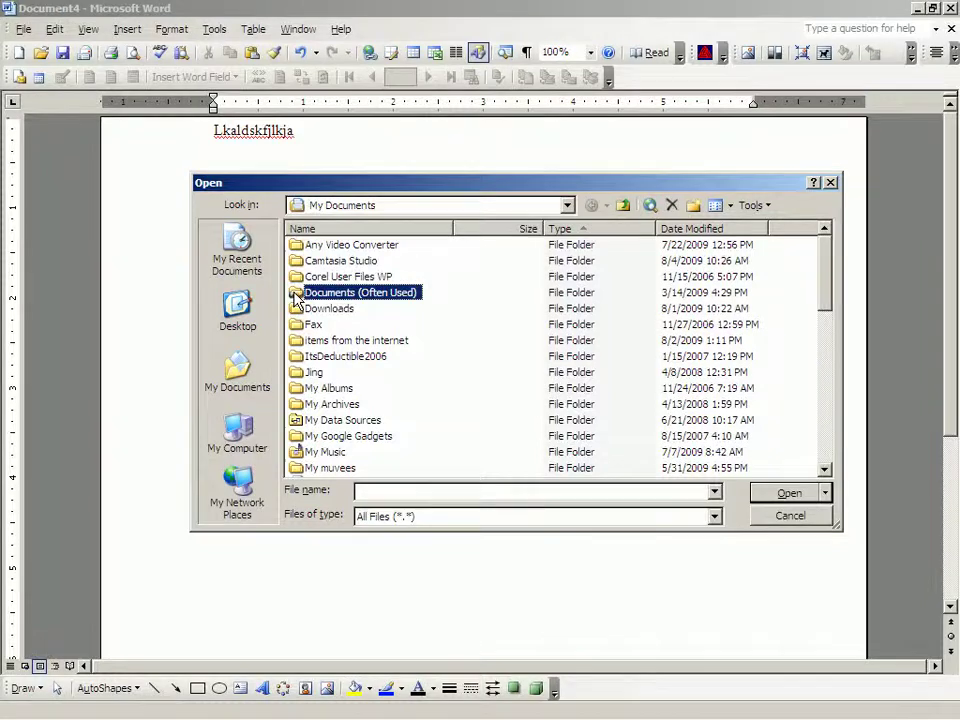
pyautogui.click(553, 206)
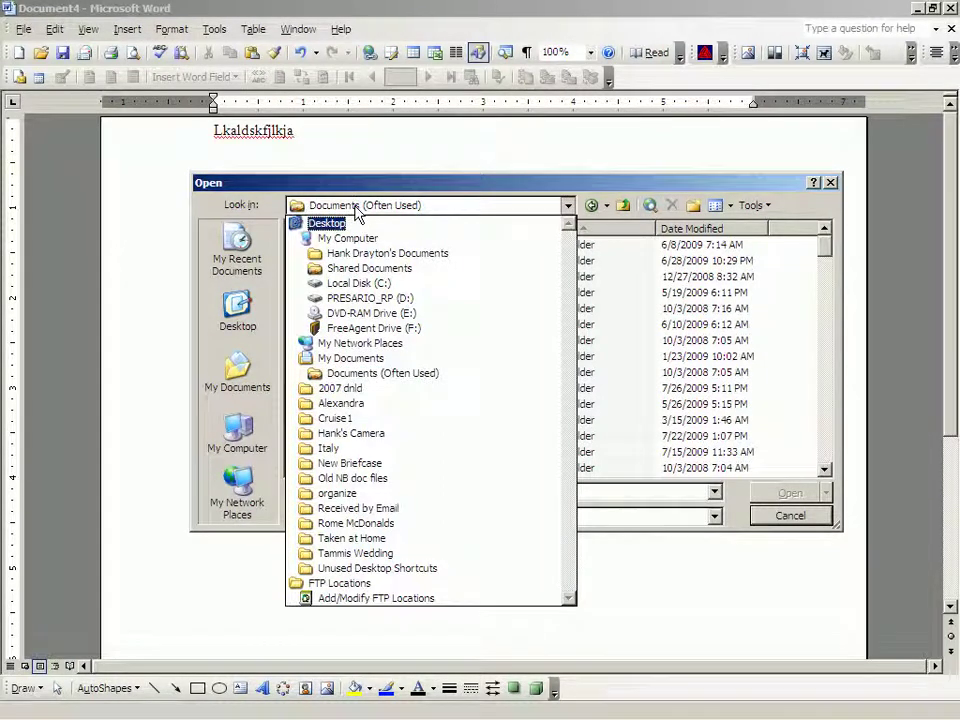
pyautogui.click(455, 208)
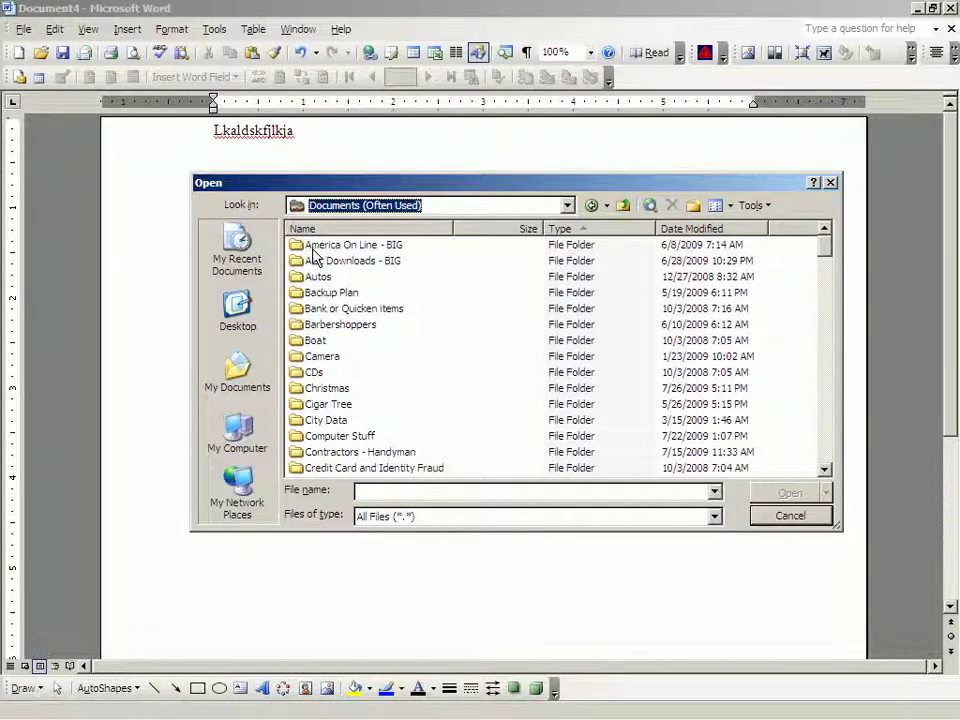
pyautogui.click(624, 205)
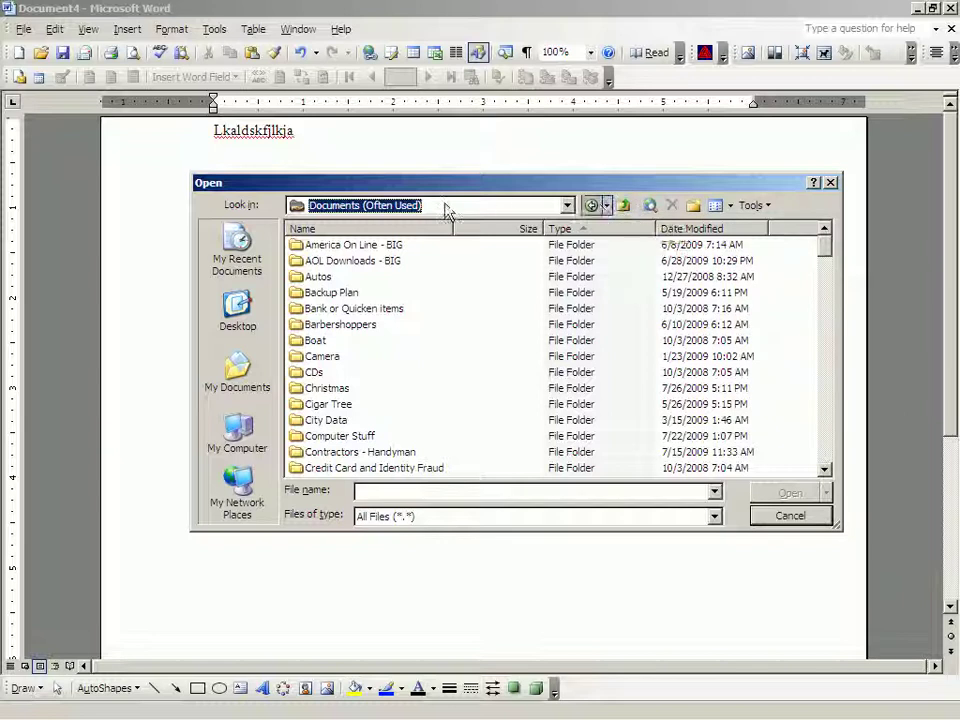
pyautogui.click(622, 205)
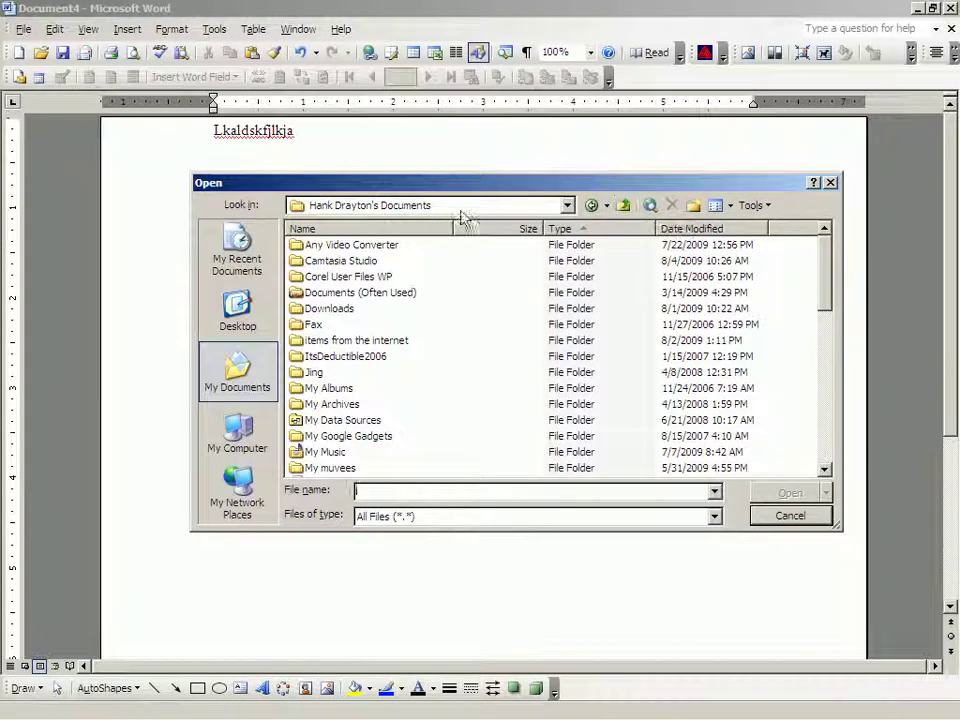
pyautogui.click(624, 206)
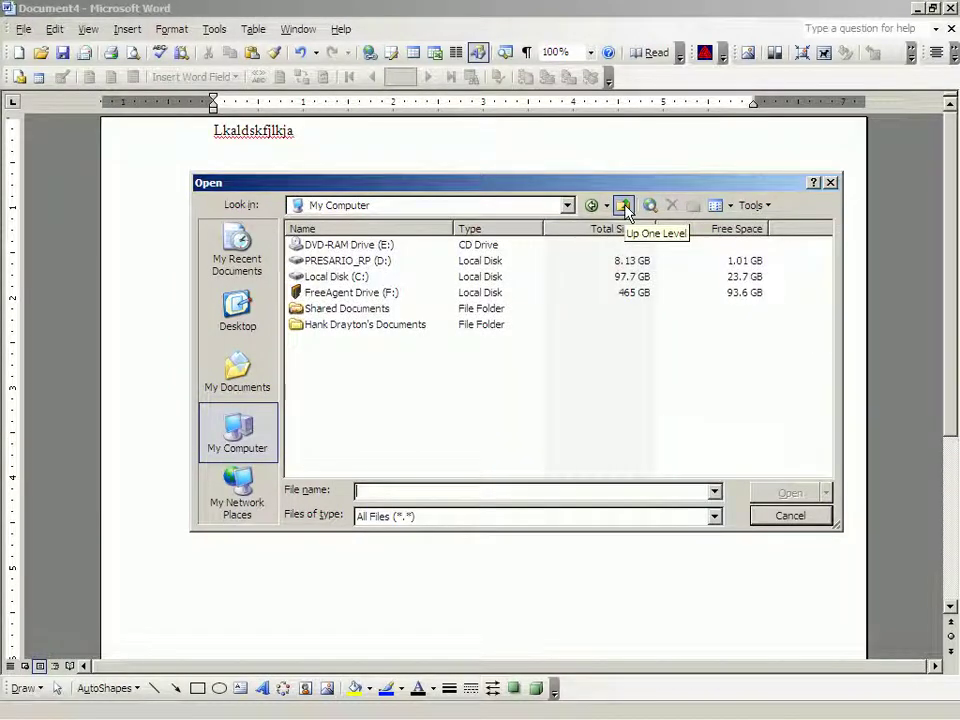
pyautogui.click(624, 206)
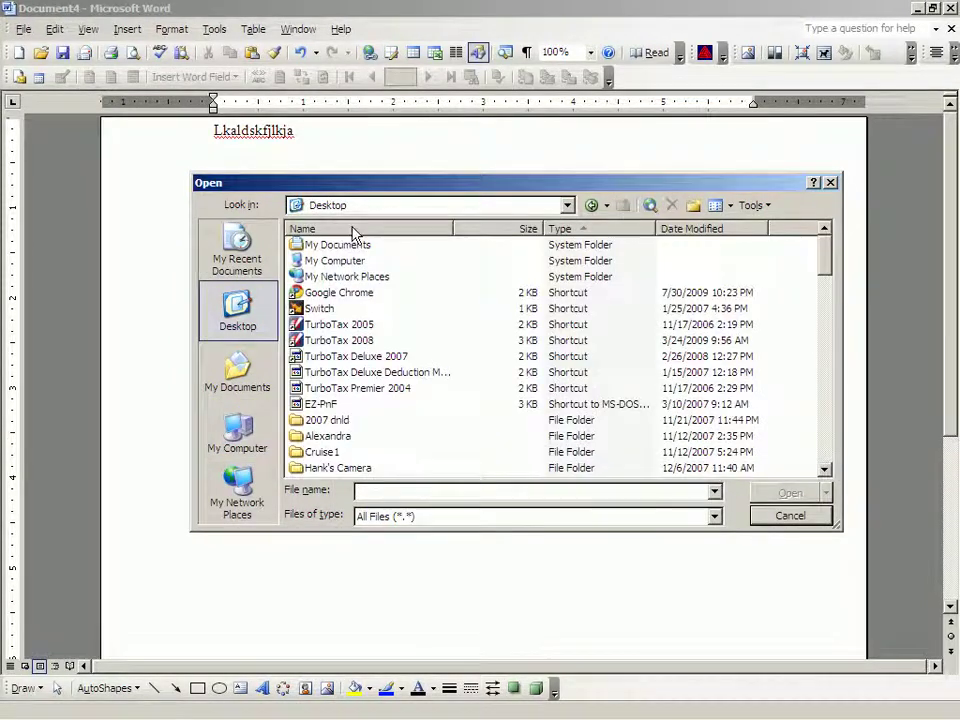
pyautogui.doubleClick(309, 247)
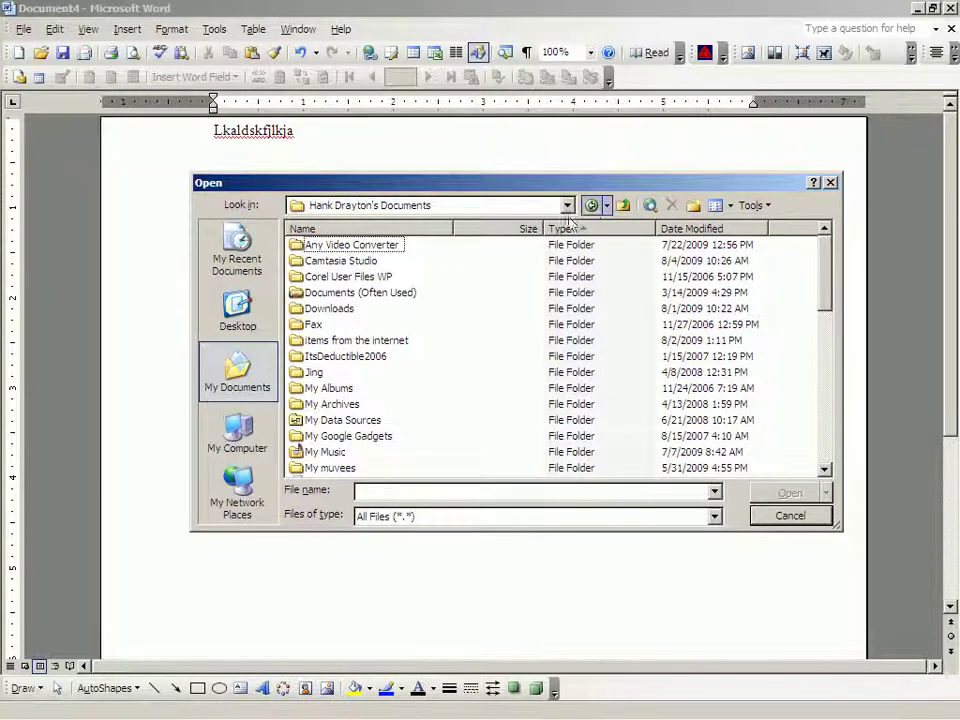
# - Go into Documents (Often Used), then into its Teaching Packages folder
pyautogui.doubleClick(311, 295)
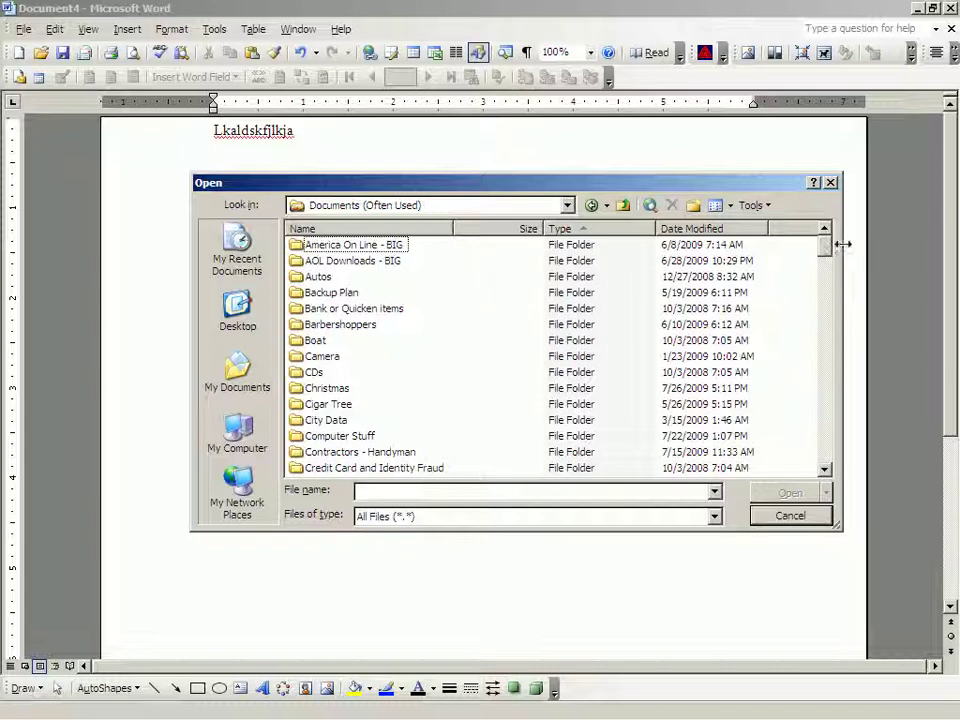
pyautogui.moveTo(826, 248); pyautogui.dragTo(829, 340)
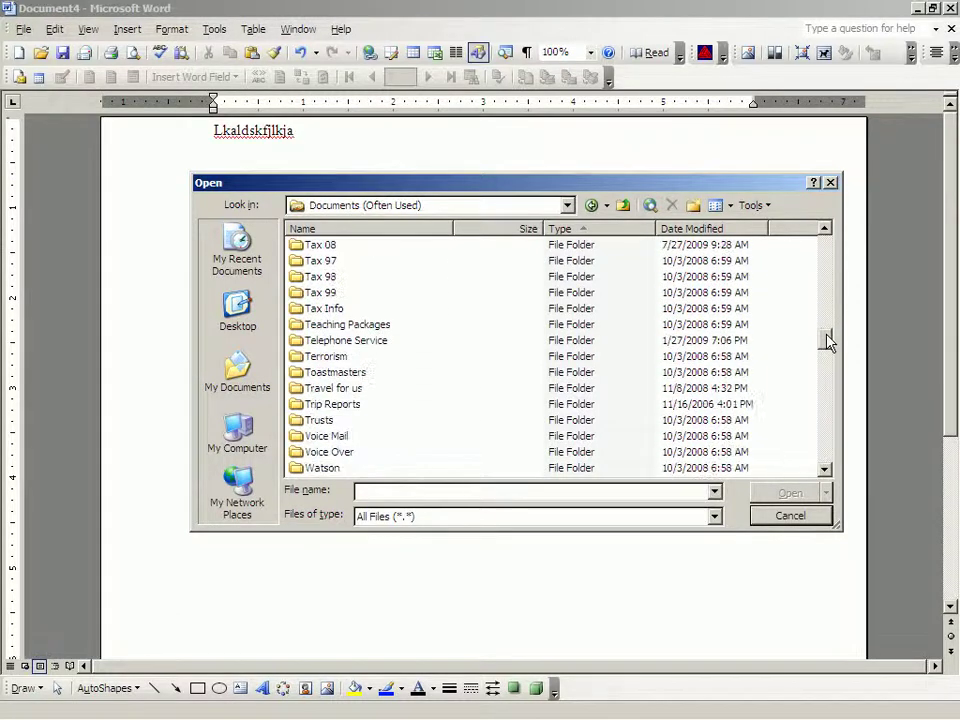
pyautogui.doubleClick(298, 326)
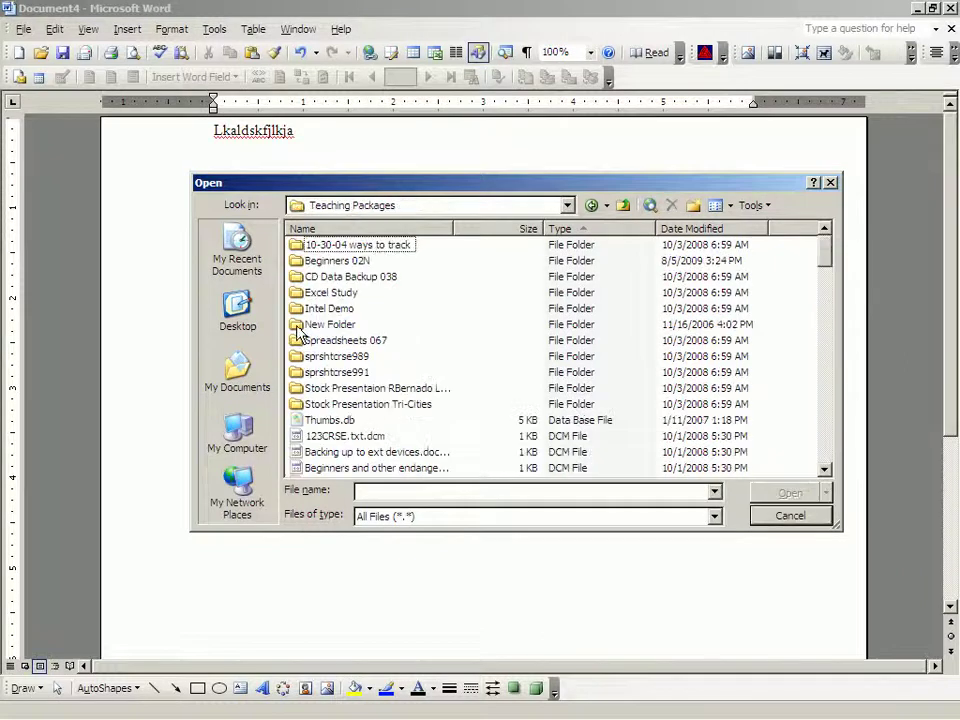
pyautogui.click(567, 206)
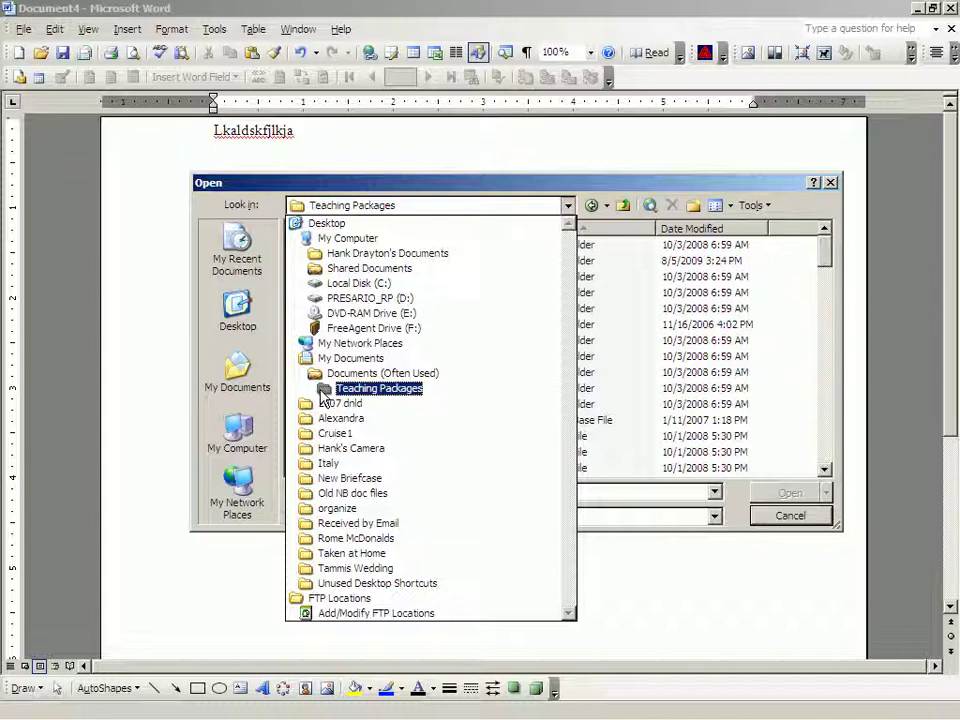
# - Close the location list and open the Beginners 02N folder from Teaching Packages
pyautogui.click(443, 208)
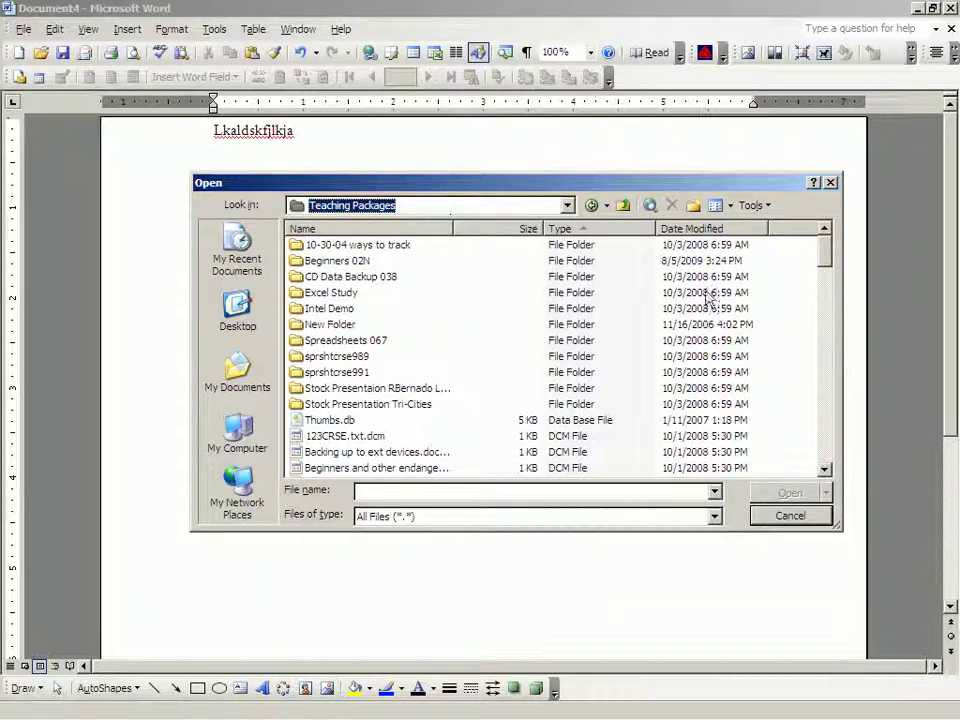
pyautogui.scroll(-2, 829, 250)
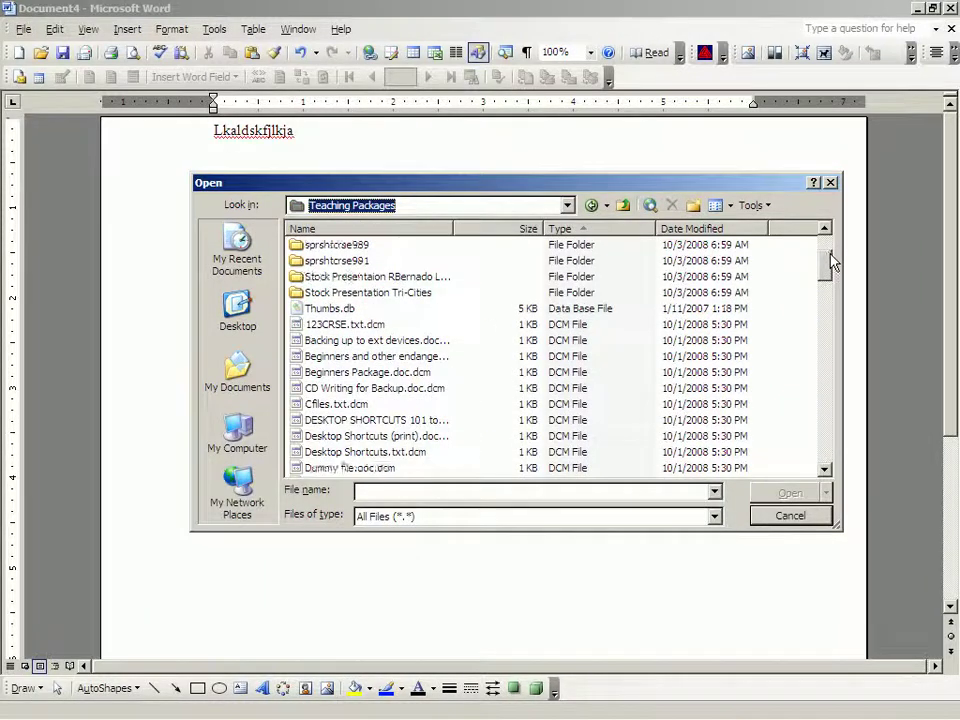
pyautogui.scroll(2, 822, 251)
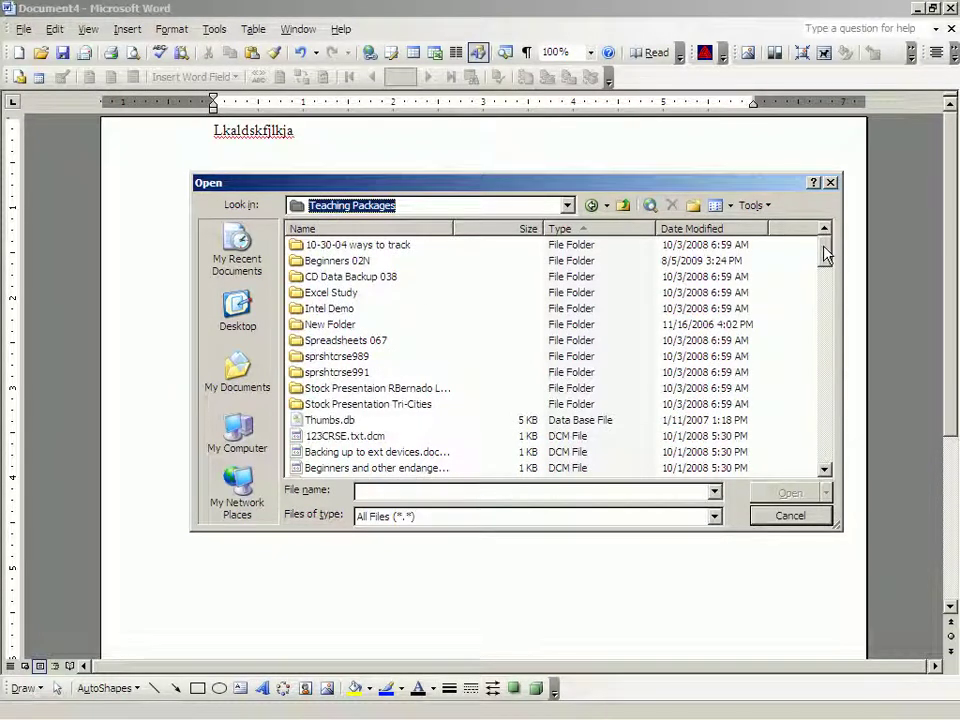
pyautogui.moveTo(825, 253)
pyautogui.mouseDown()
pyautogui.moveTo(826, 270)
pyautogui.moveTo(825, 242)
pyautogui.mouseUp()
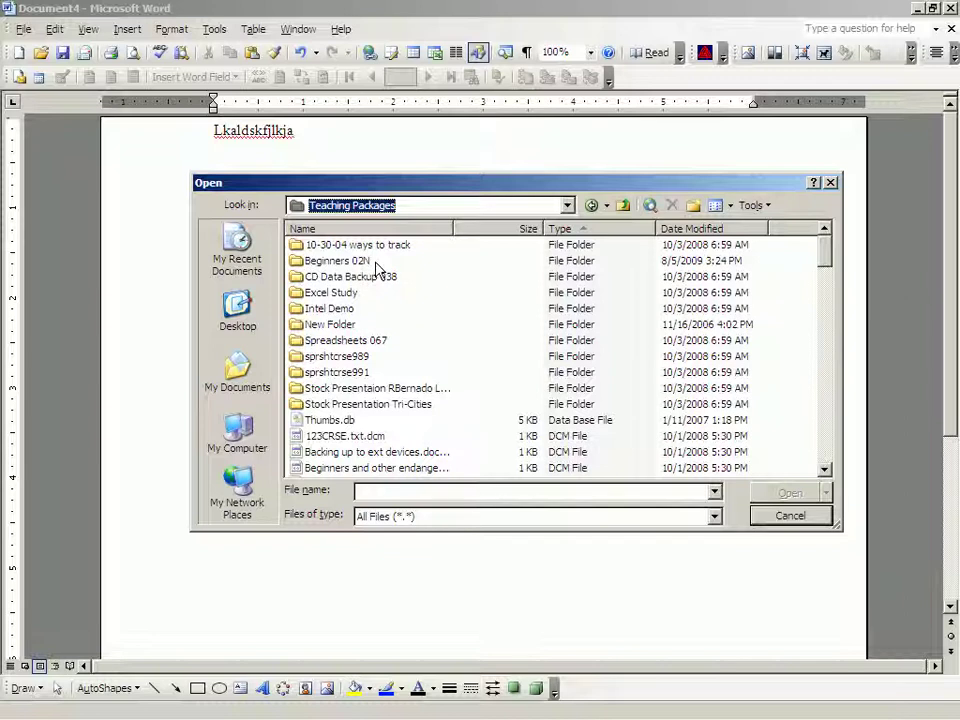
pyautogui.doubleClick(294, 262)
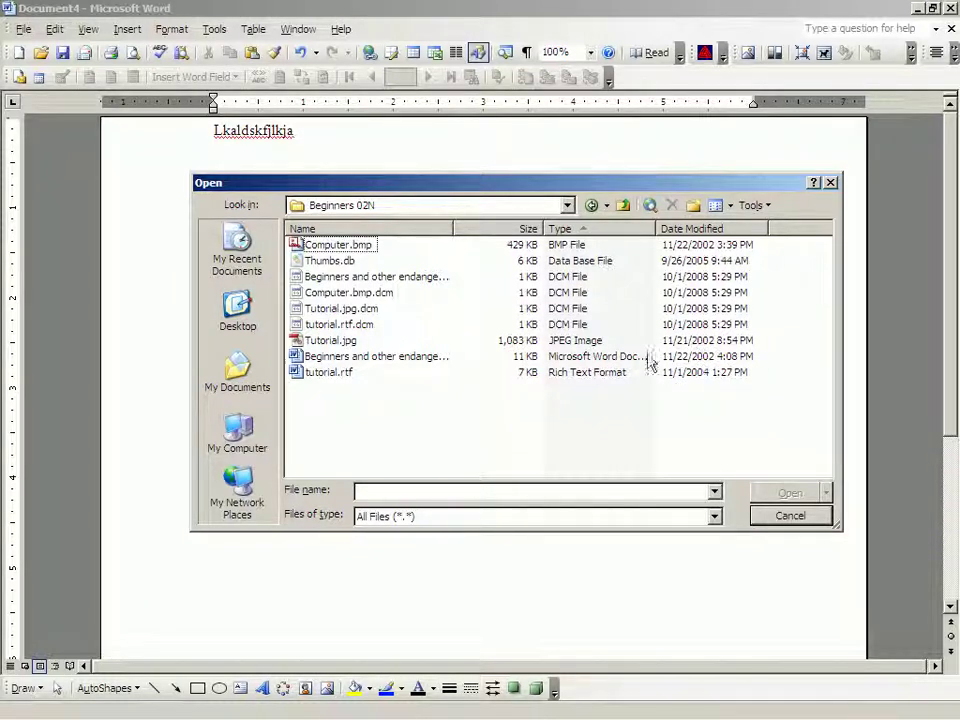
# - Open Beginners and other endangered.doc from the Beginners 02N folder
pyautogui.doubleClick(304, 357)
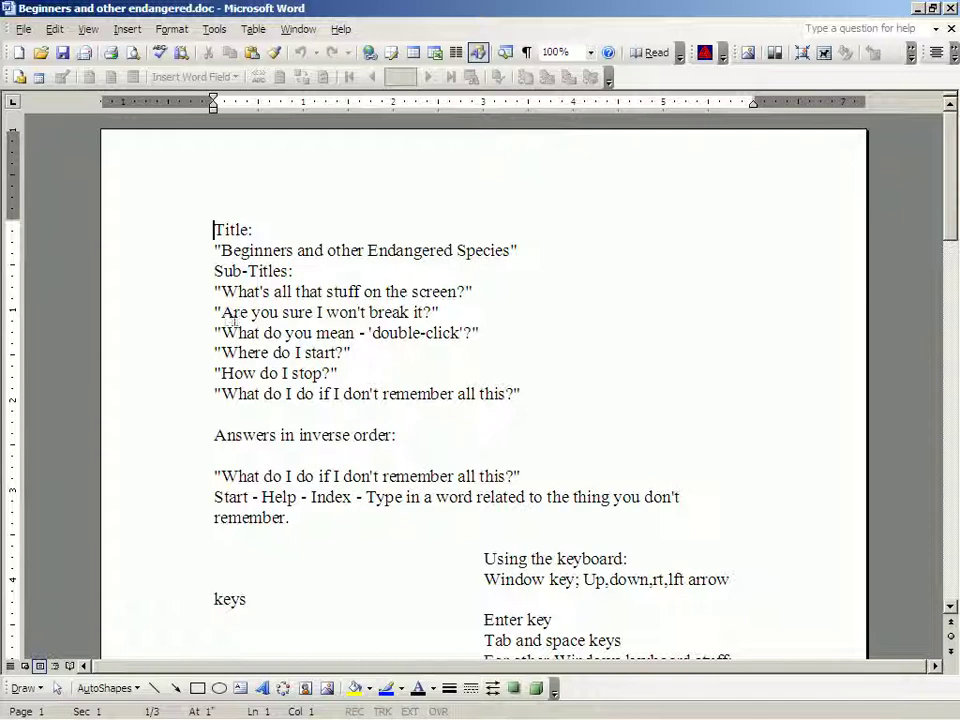
pyautogui.click(25, 30)
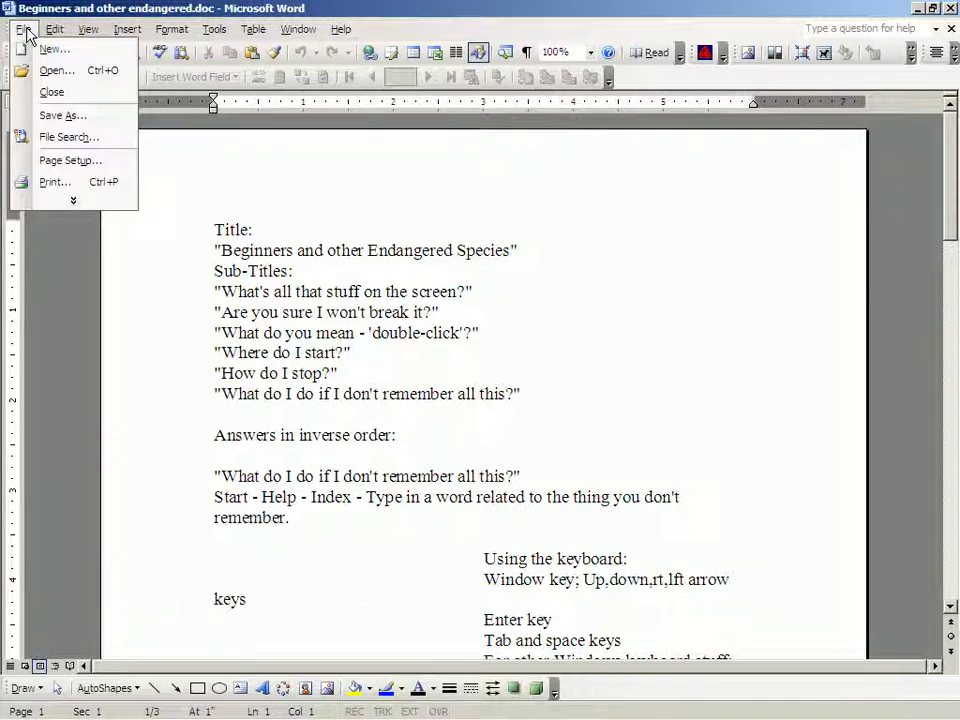